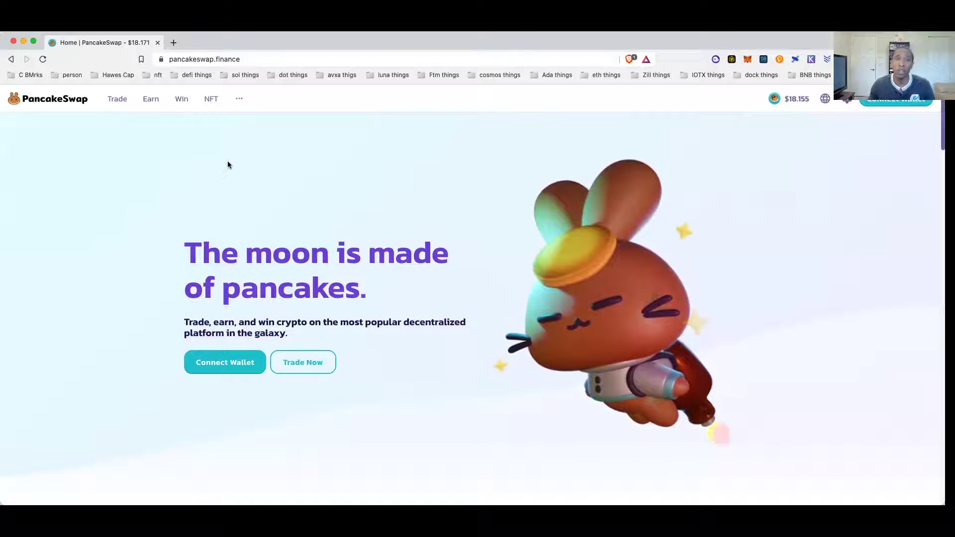
# Open the Exchange page, view all wallet options under Connect Wallet, then close it unconnected
pyautogui.moveTo(110, 99)
pyautogui.click(125, 127)
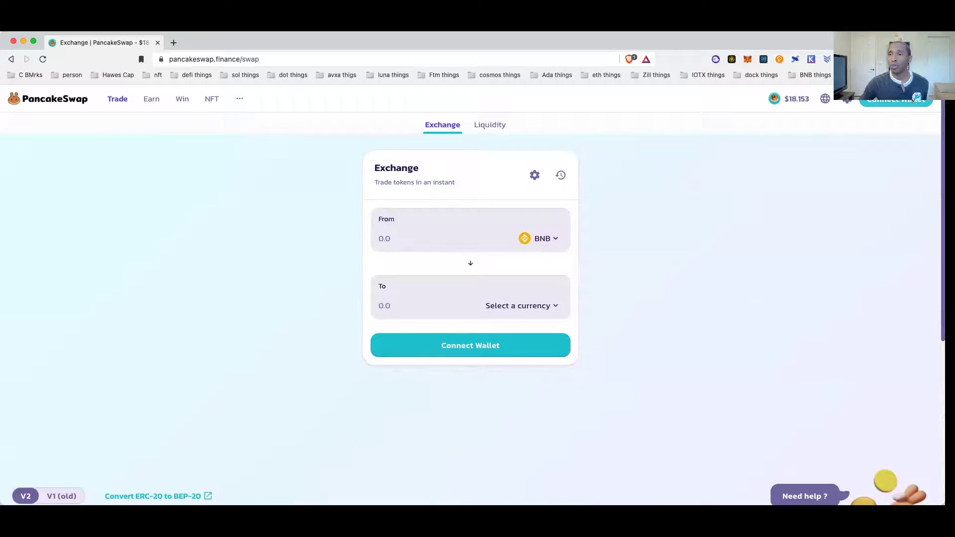
pyautogui.click(895, 99)
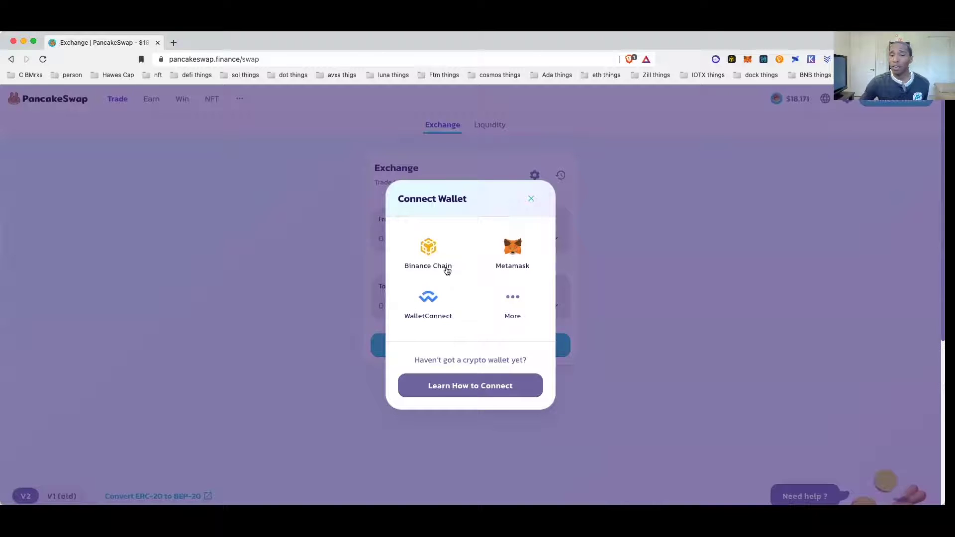
pyautogui.click(512, 301)
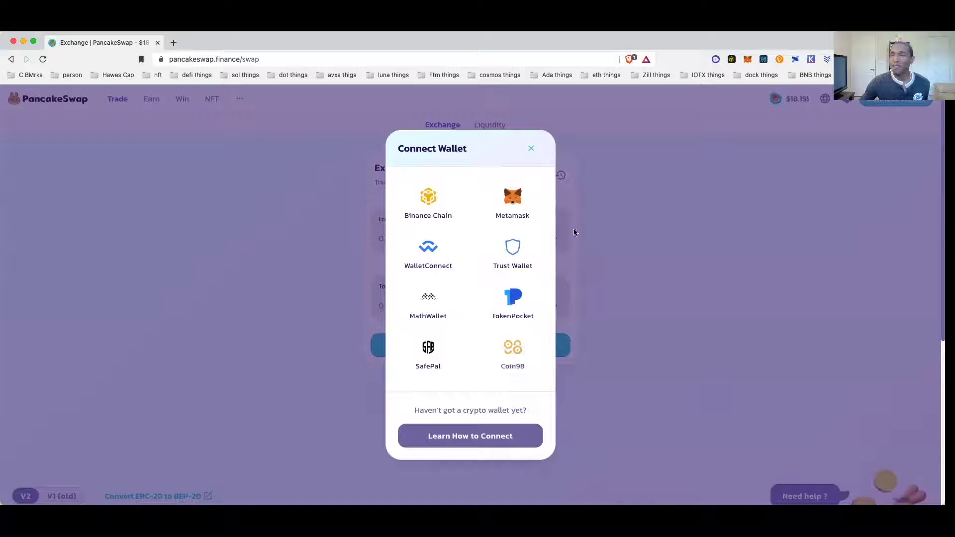
pyautogui.click(531, 150)
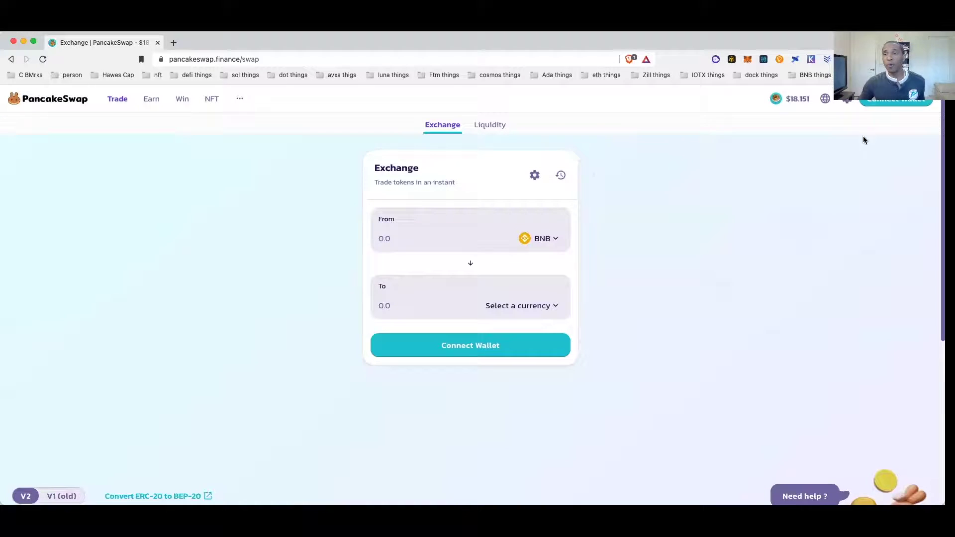
# Open the To-side token selector and browse the token list from BSCDEFI to KALM
pyautogui.click(541, 313)
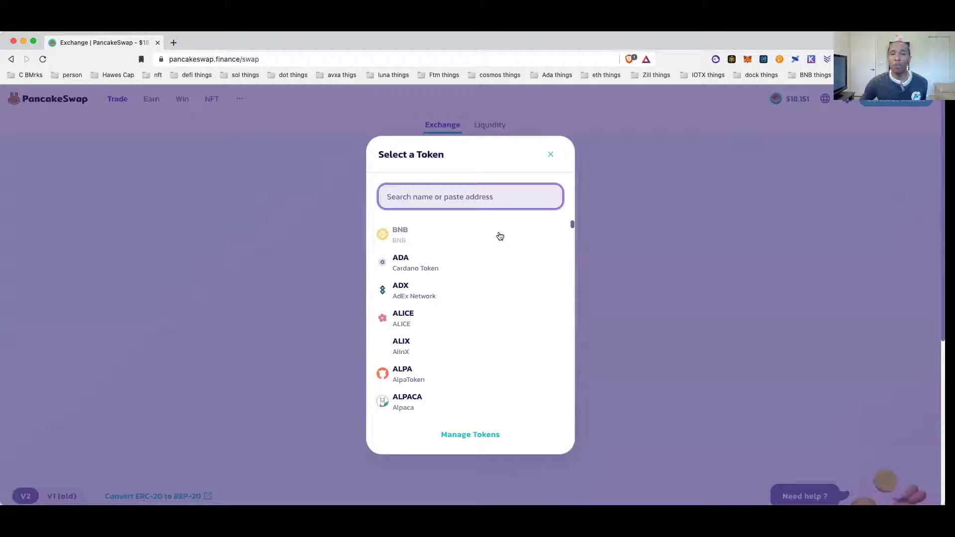
pyautogui.scroll(-15, 519, 366)
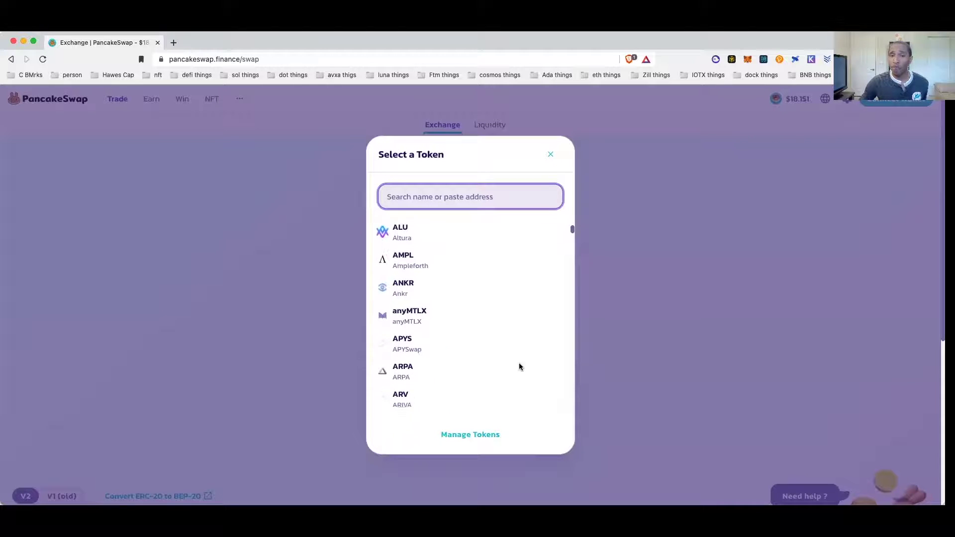
pyautogui.scroll(-15, 519, 367)
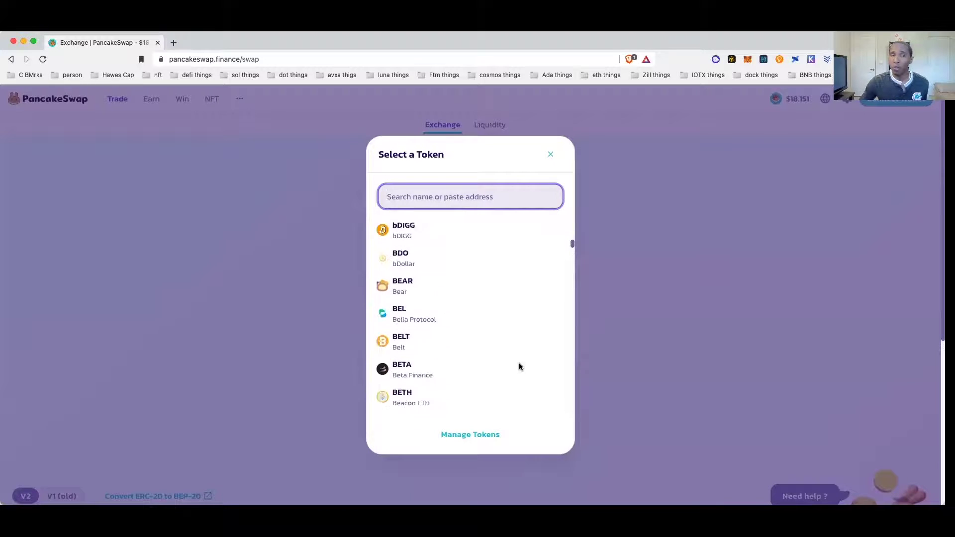
pyautogui.scroll(-5, 452, 327)
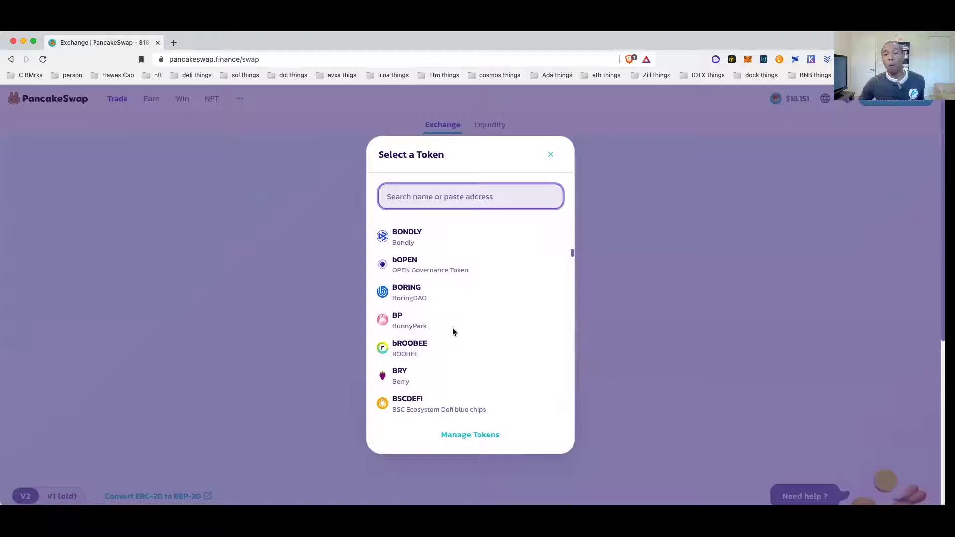
pyautogui.scroll(-5, 465, 319)
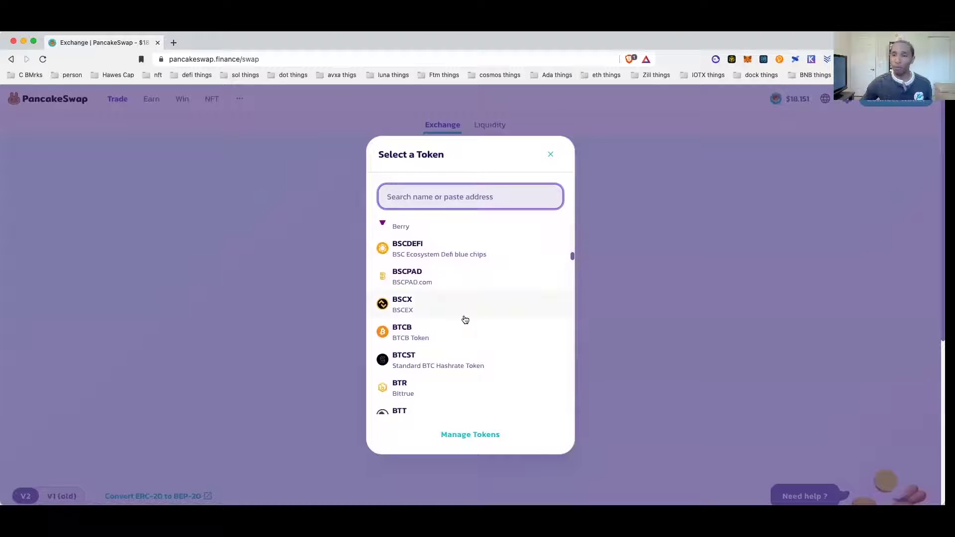
pyautogui.scroll(-5, 465, 319)
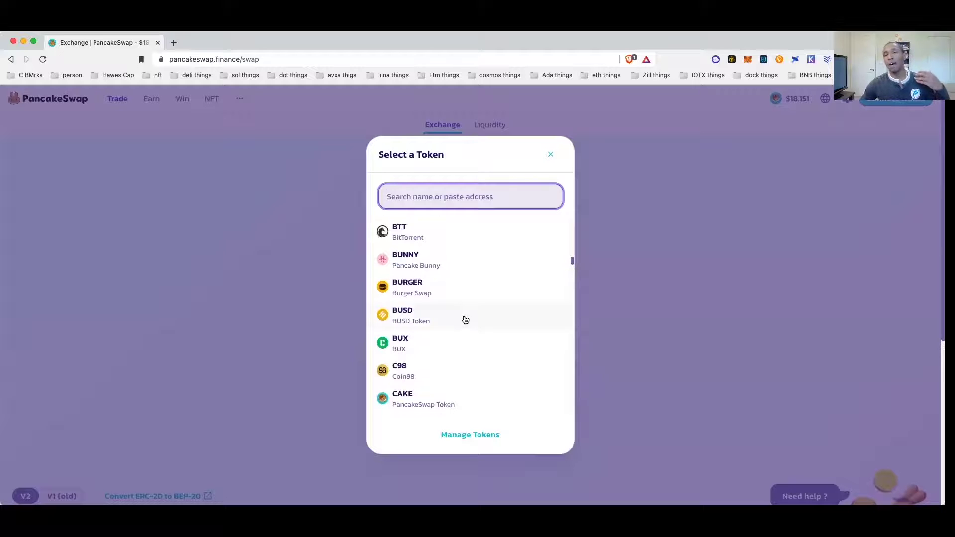
pyautogui.scroll(-5, 465, 319)
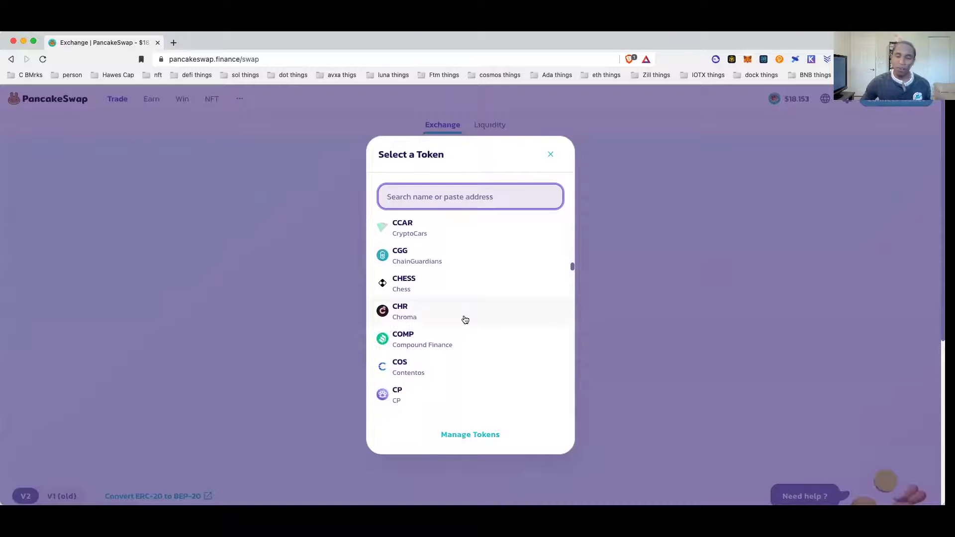
pyautogui.scroll(-10, 465, 319)
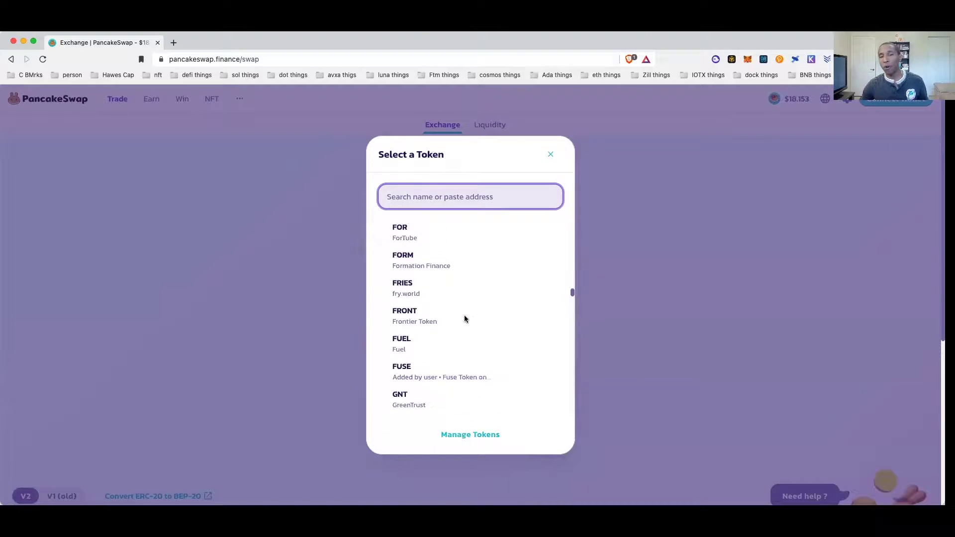
pyautogui.scroll(8, 463, 319)
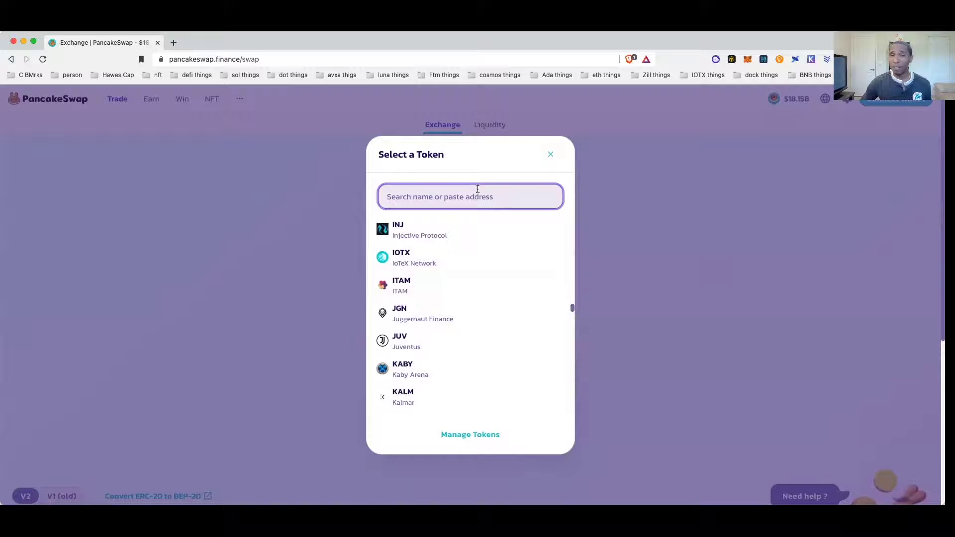
# Open CoinMarketCap in a new browser tab
pyautogui.click(174, 42)
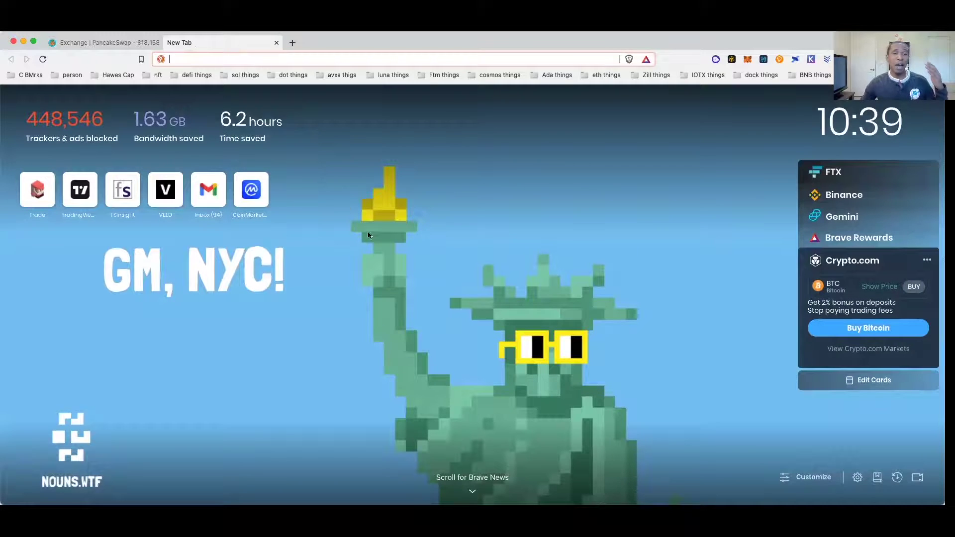
pyautogui.click(253, 199)
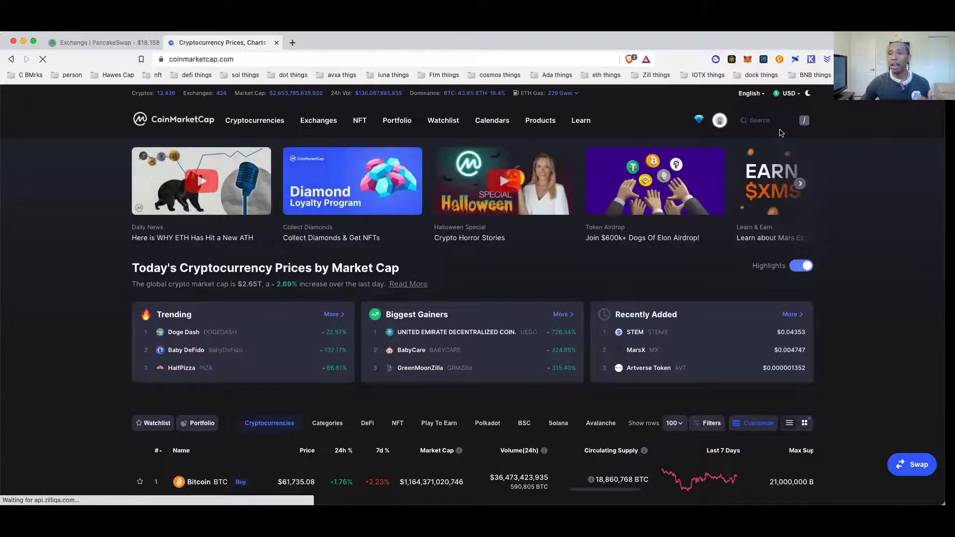
pyautogui.scroll(-3, 780, 133)
pyautogui.scroll(1, 831, 153)
pyautogui.scroll(1, 830, 157)
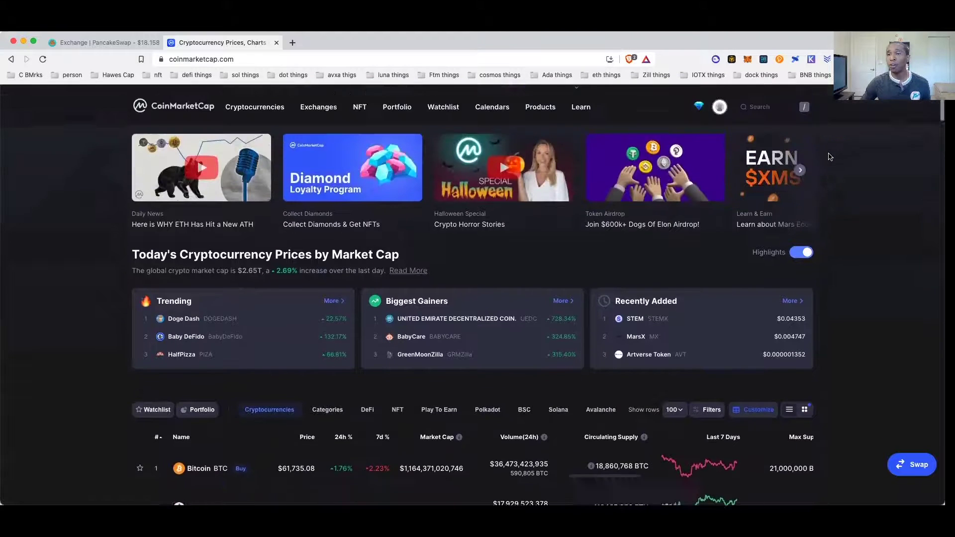
pyautogui.scroll(-1, 827, 149)
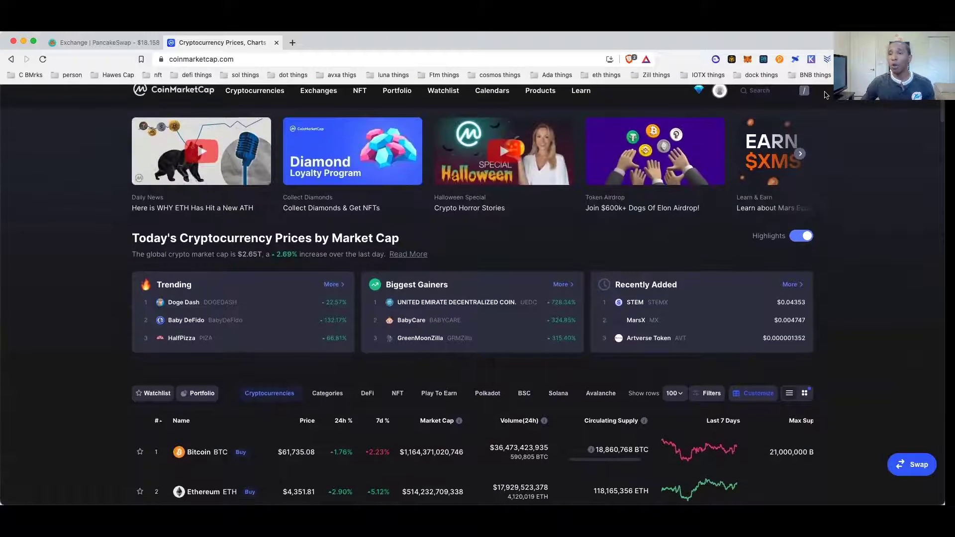
pyautogui.scroll(1, 826, 95)
# Search 'ava' and open the Avalanche (AVAX) price page
pyautogui.click(755, 121)
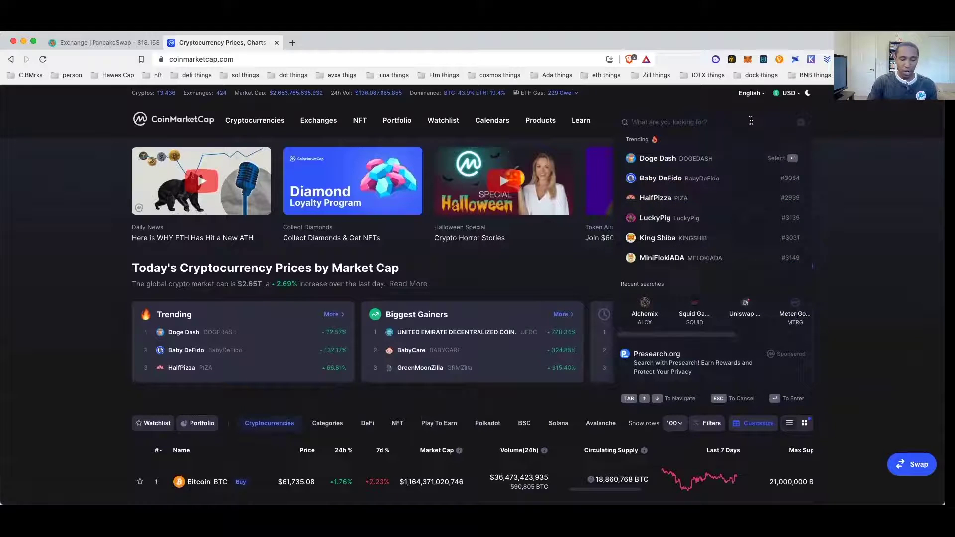
pyautogui.write('ava')
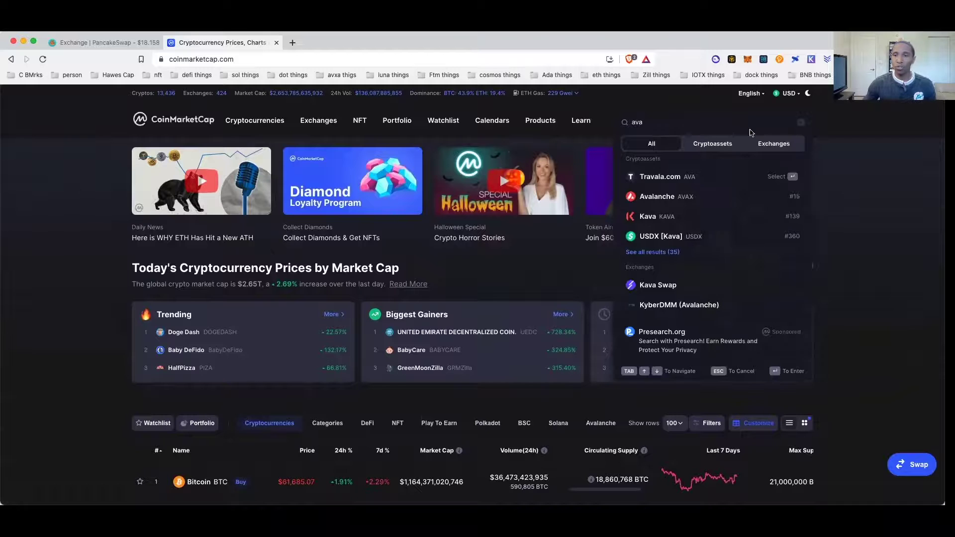
pyautogui.click(678, 200)
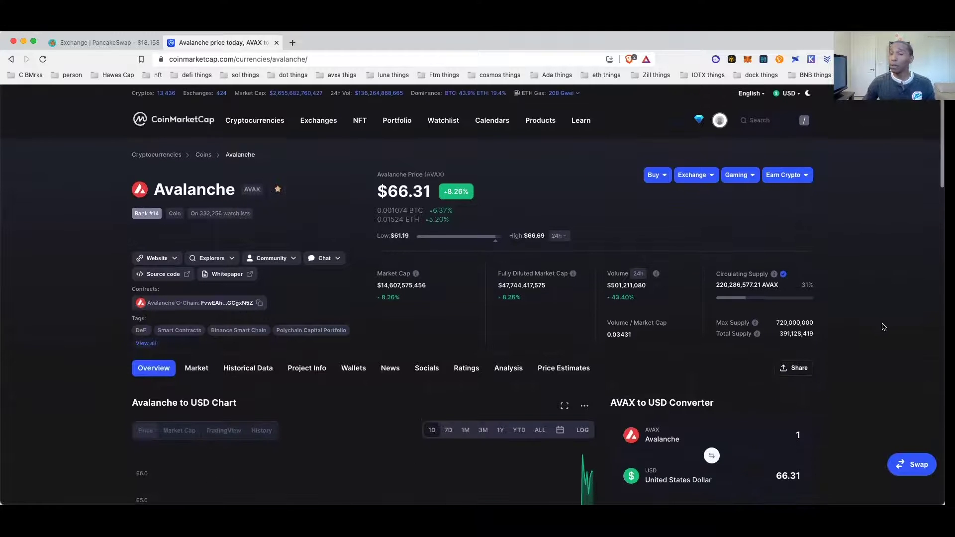
# Search 'ftm' on CoinMarketCap and open the Fantom (FTM) price page
pyautogui.click(764, 118)
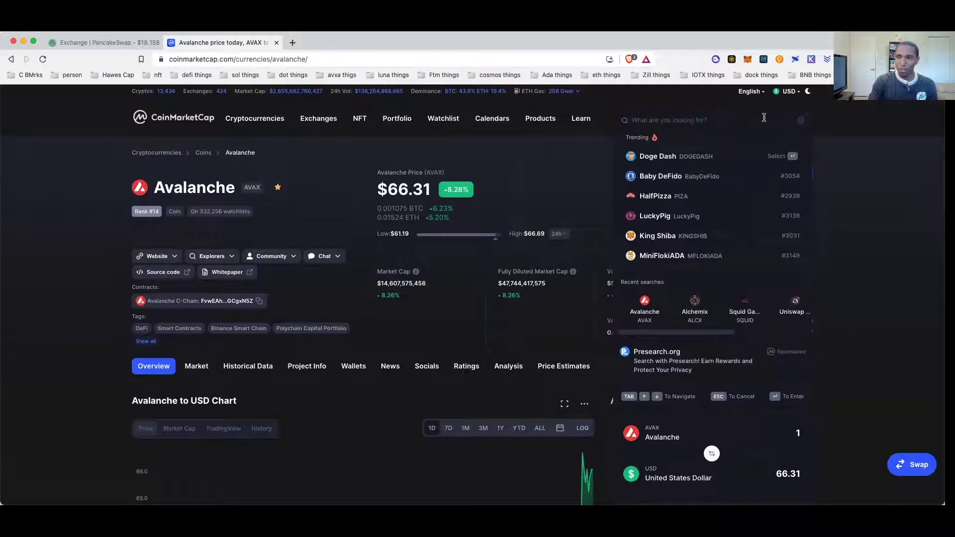
pyautogui.write('ftm')
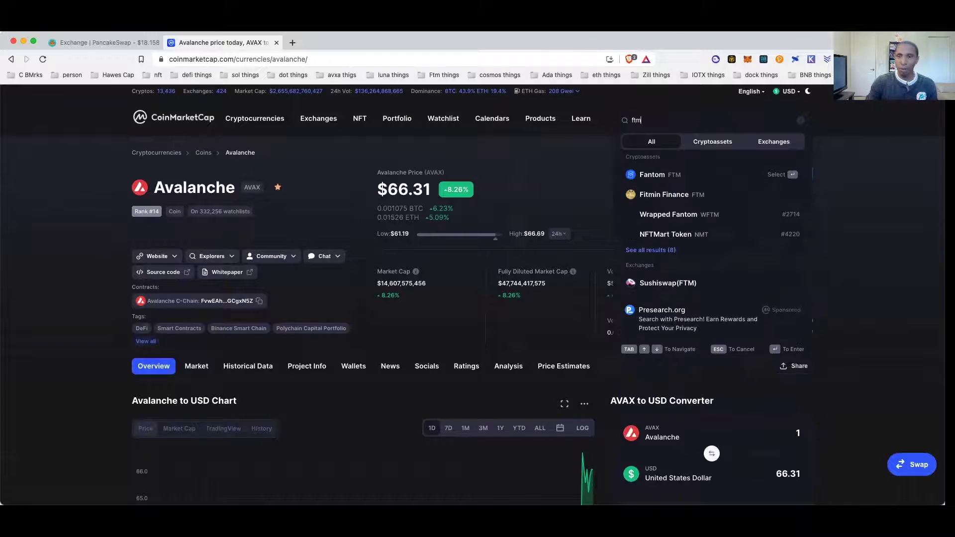
pyautogui.click(653, 175)
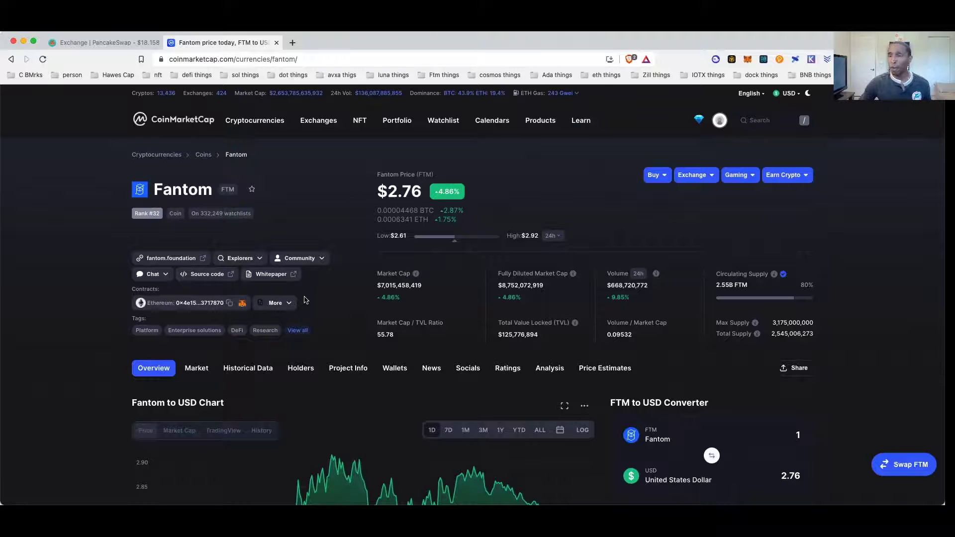
# Copy Fantom's Binance Smart Chain (BEP20) contract address, add it to MetaMask, and return to PancakeSwap
pyautogui.click(292, 304)
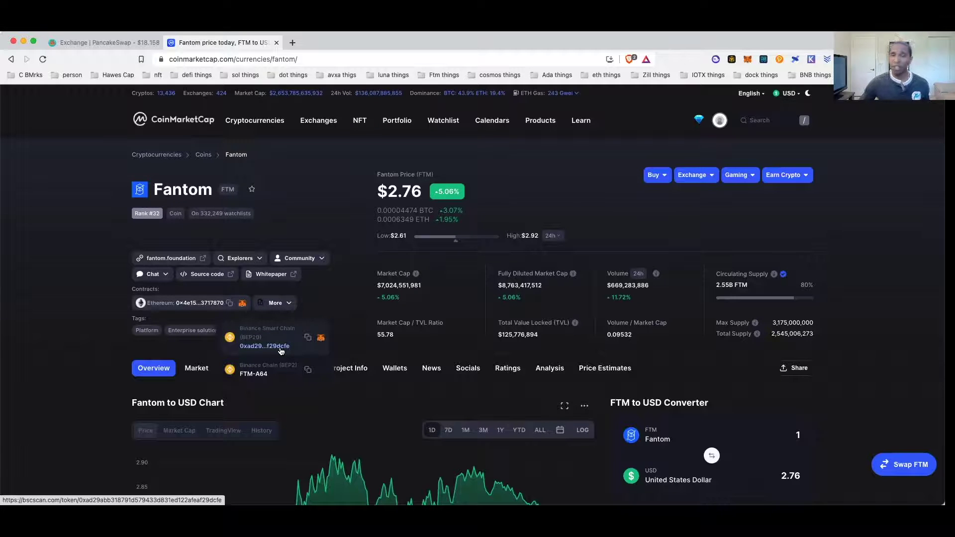
pyautogui.click(308, 339)
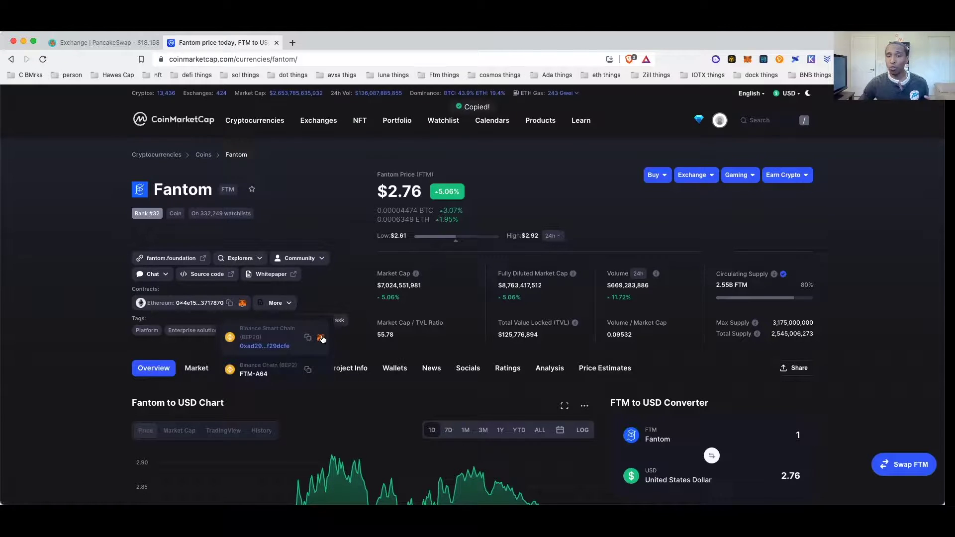
pyautogui.click(322, 339)
pyautogui.click(868, 289)
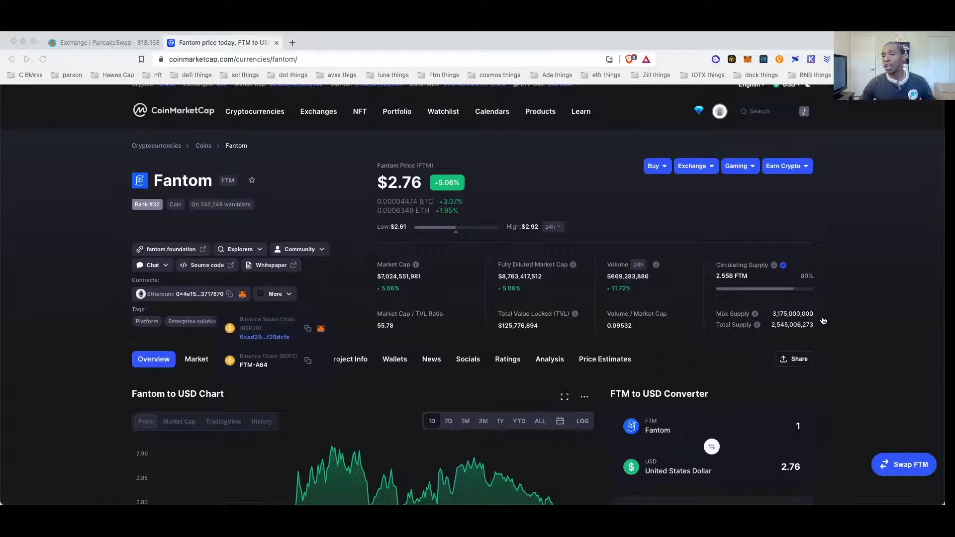
pyautogui.click(825, 321)
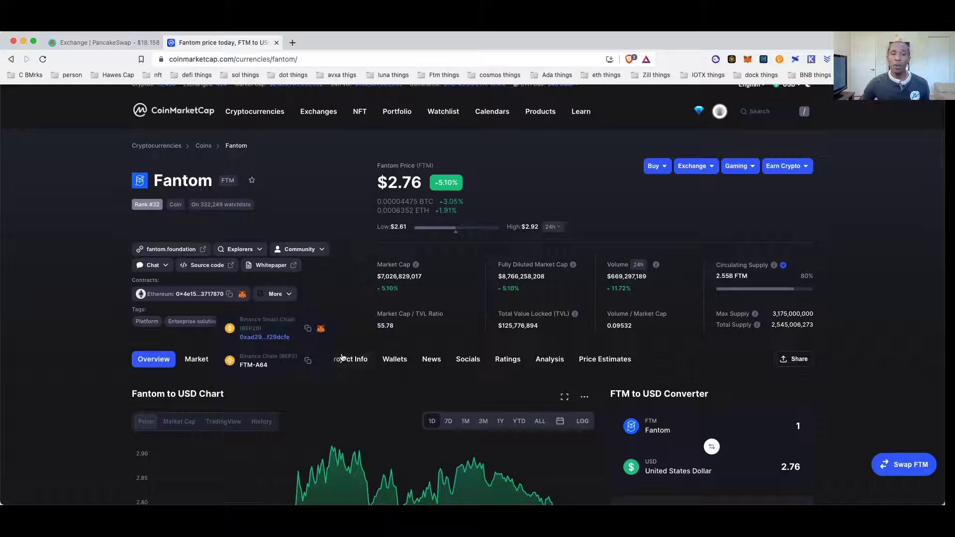
pyautogui.click(102, 42)
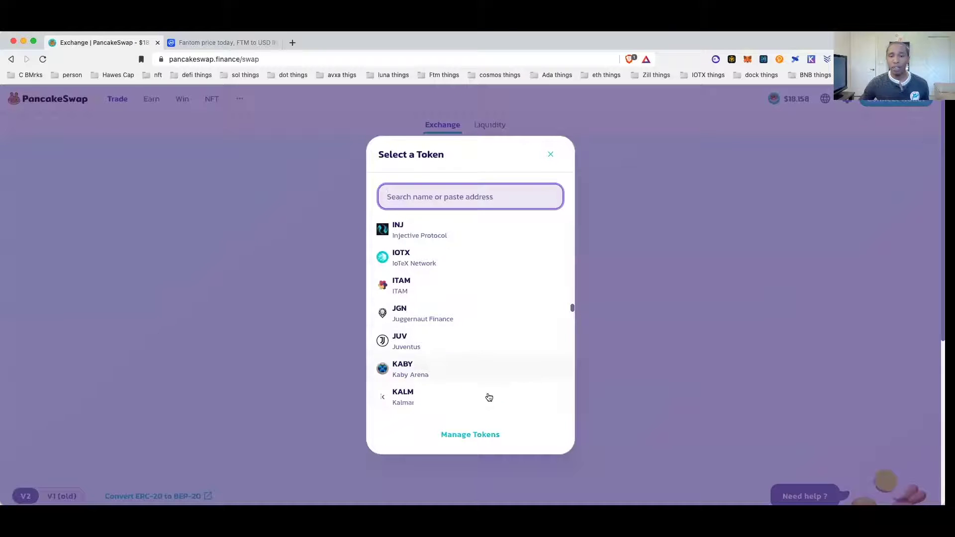
# Paste the copied Fantom contract address into Manage Tokens' Tokens field to find FTM
pyautogui.click(471, 434)
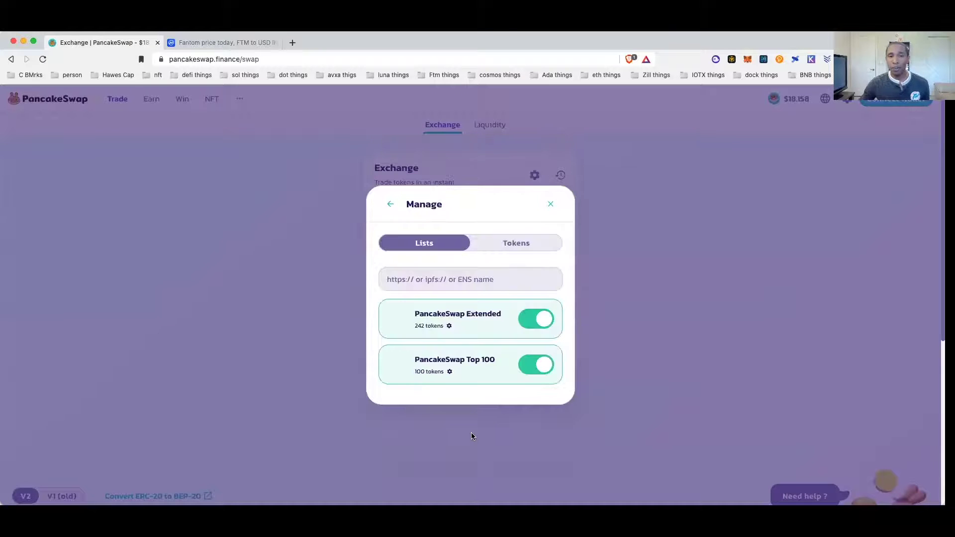
pyautogui.rightClick(456, 280)
pyautogui.click(492, 352)
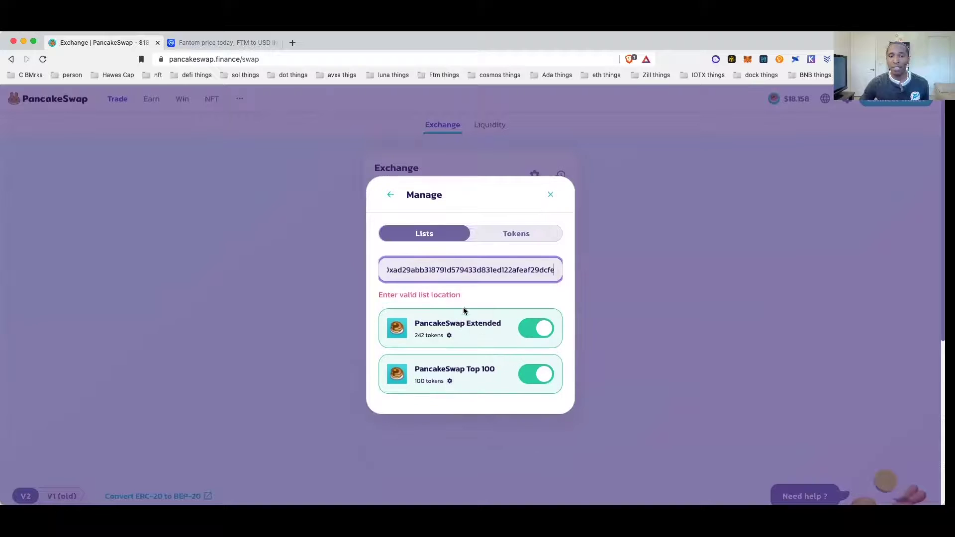
pyautogui.click(515, 234)
pyautogui.rightClick(458, 250)
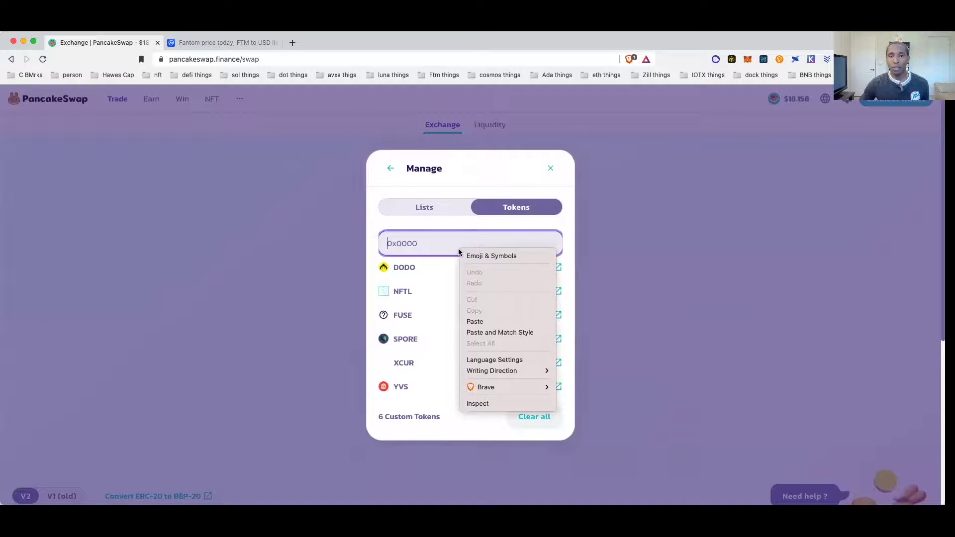
pyautogui.click(481, 321)
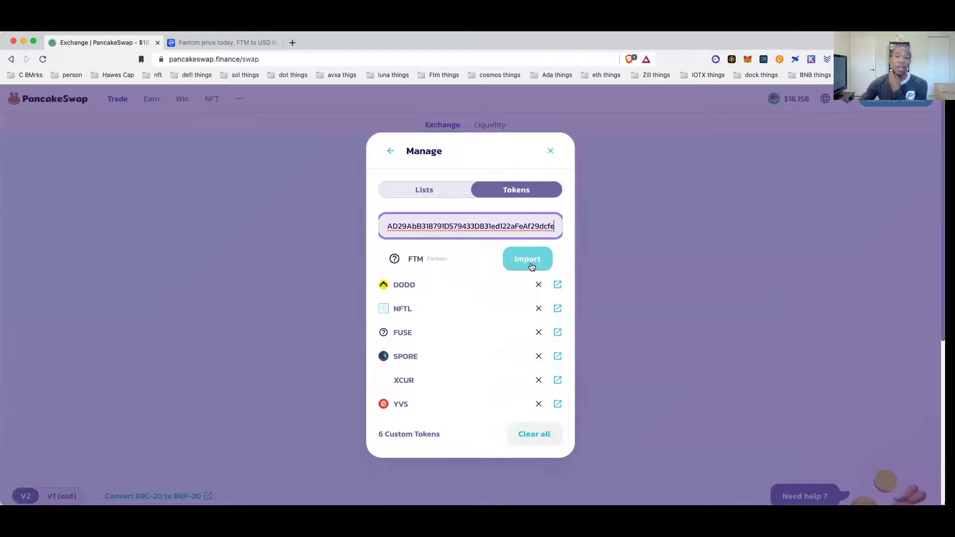
# Import the FTM token after accepting the 'I understand' risk warning
pyautogui.click(528, 260)
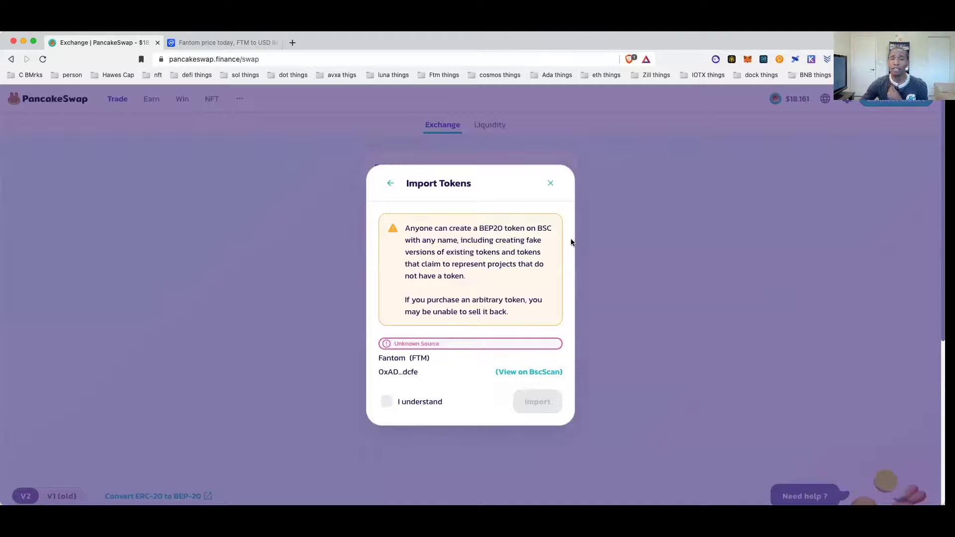
pyautogui.click(387, 402)
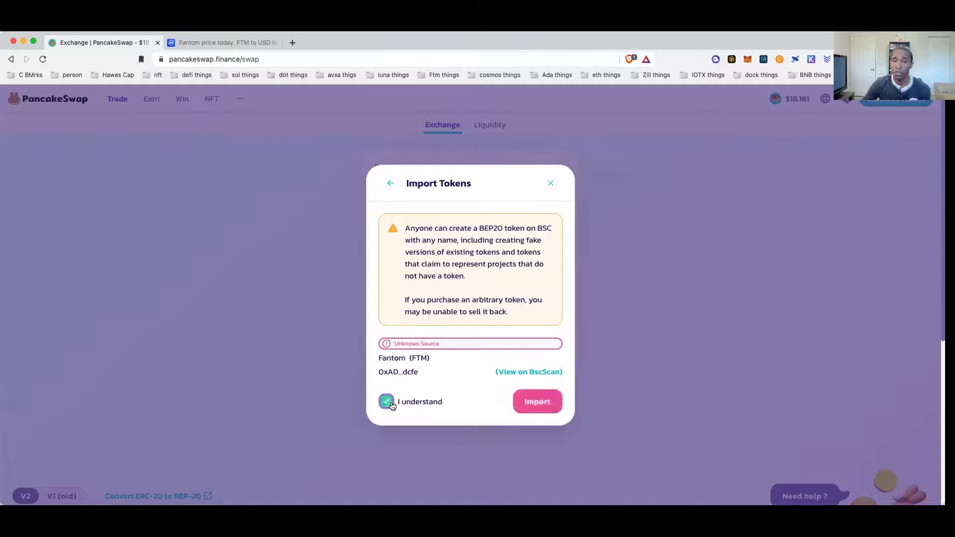
pyautogui.click(553, 401)
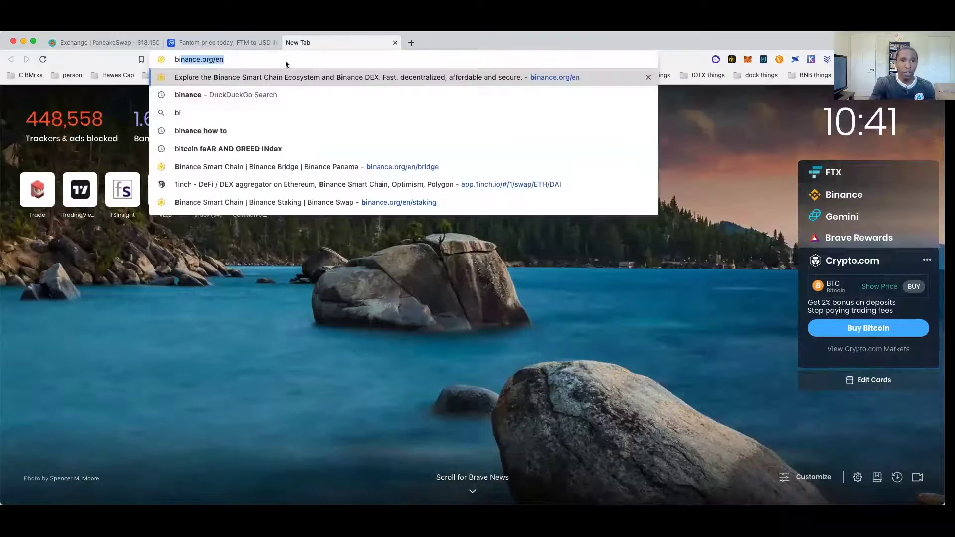
# Enter 'bnb' in the new tab's address bar and open the bscscan.com suggestion
pyautogui.press('BackSpace')
pyautogui.press('BackSpace')
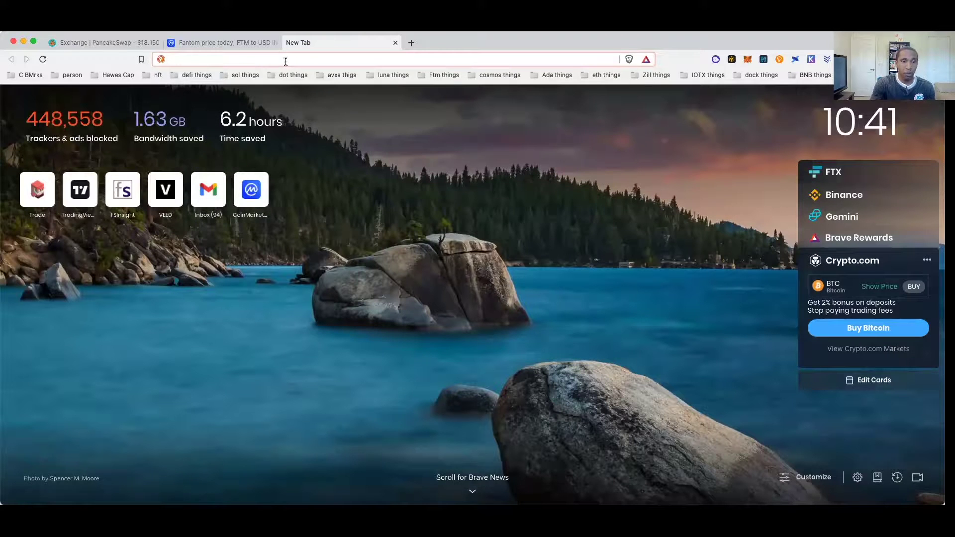
pyautogui.write('exp')
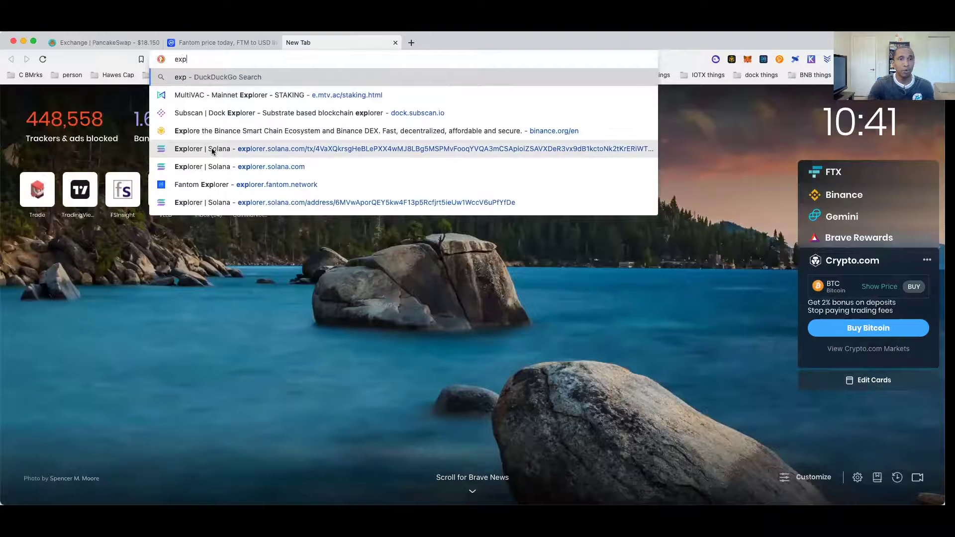
pyautogui.write('lor')
pyautogui.press('BackSpace')
pyautogui.press('BackSpace')
pyautogui.press('BackSpace')
pyautogui.press('BackSpace')
pyautogui.press('BackSpace')
pyautogui.press('BackSpace')
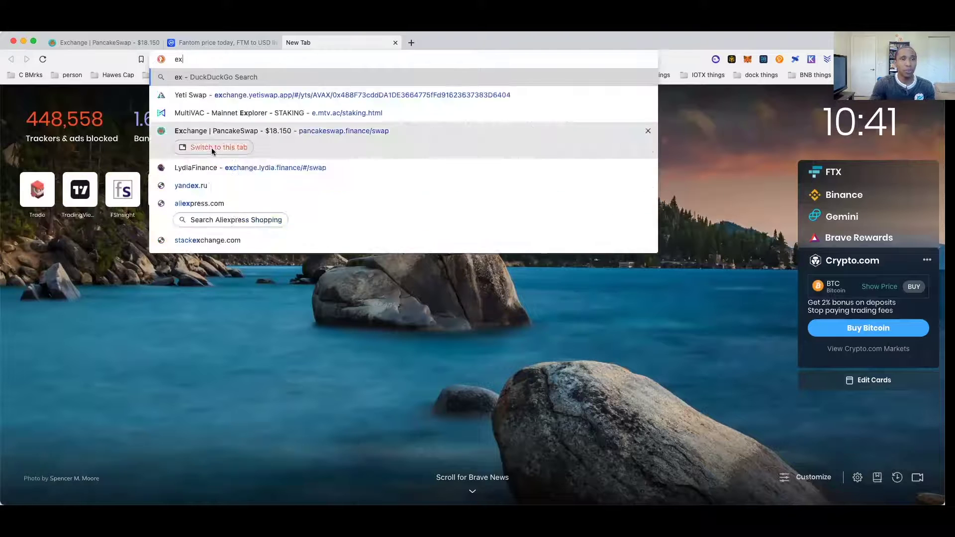
pyautogui.write('bnb')
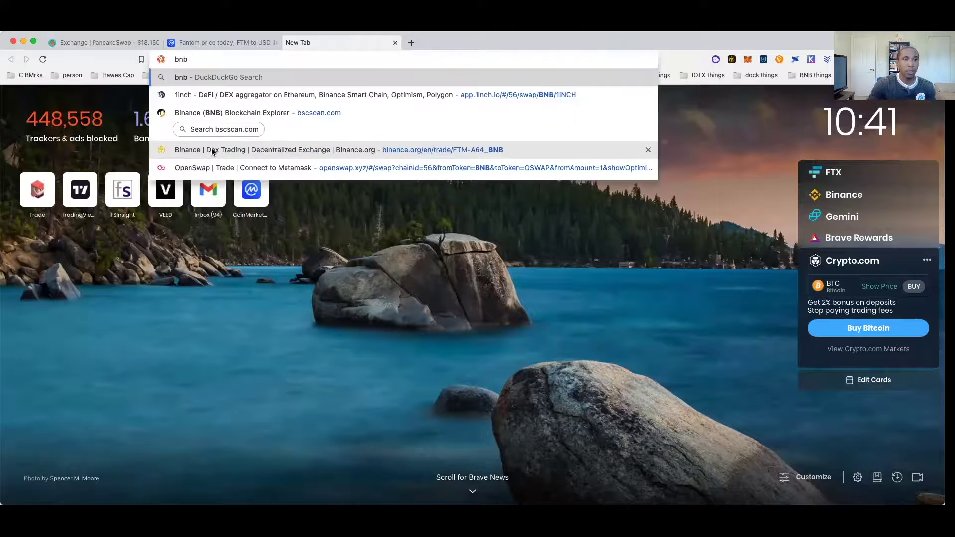
pyautogui.click(276, 122)
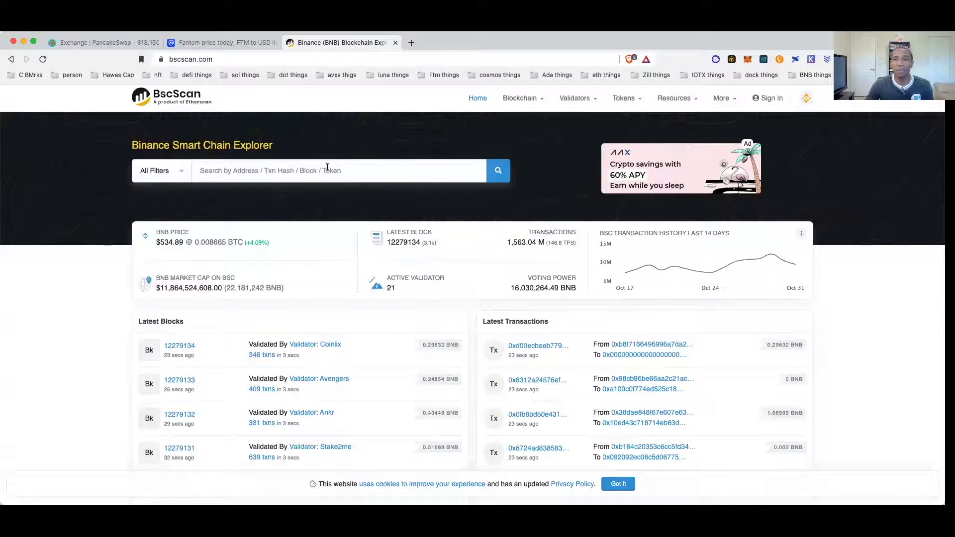
# Search 'ftm' on BscScan, open the Fantom (FTM) token page, and copy its contract address
pyautogui.click(328, 168)
pyautogui.write('ft')
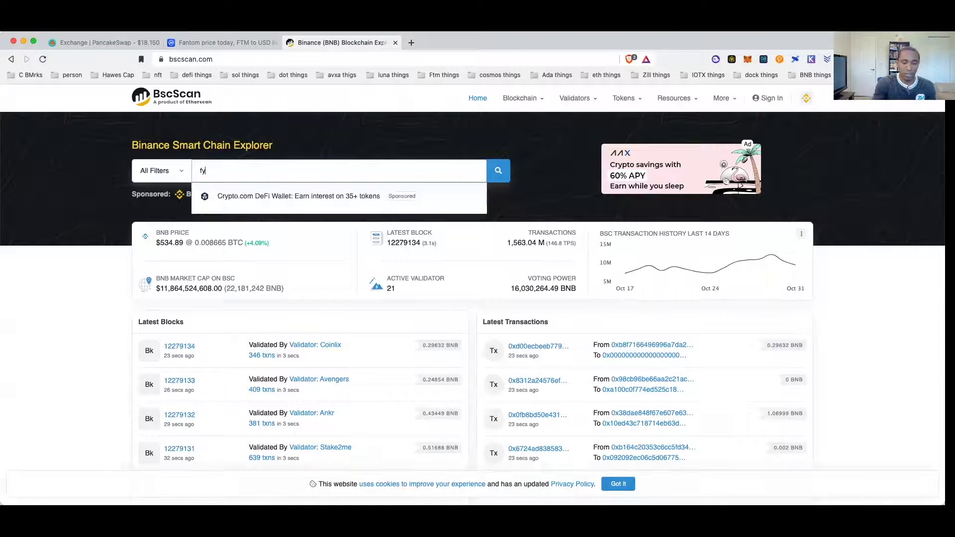
pyautogui.write('ftm')
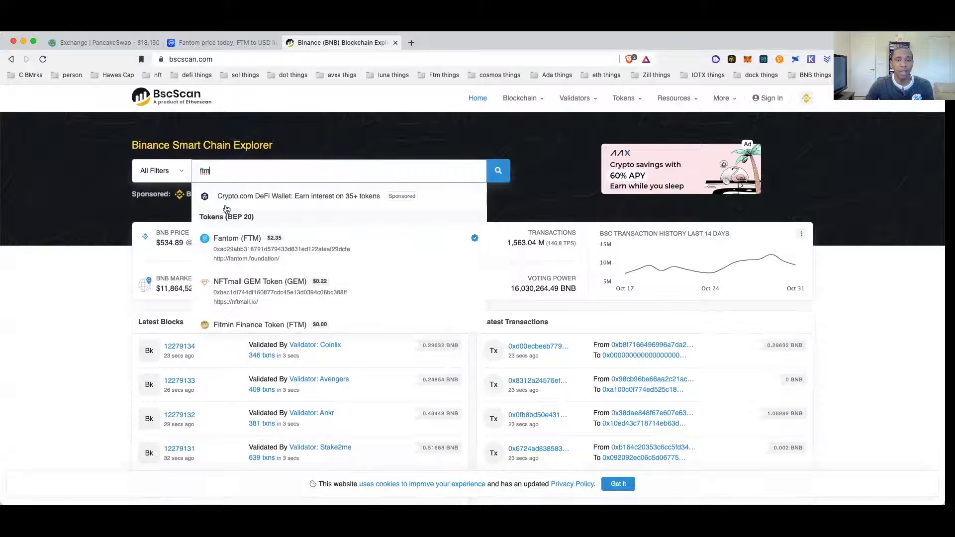
pyautogui.click(260, 254)
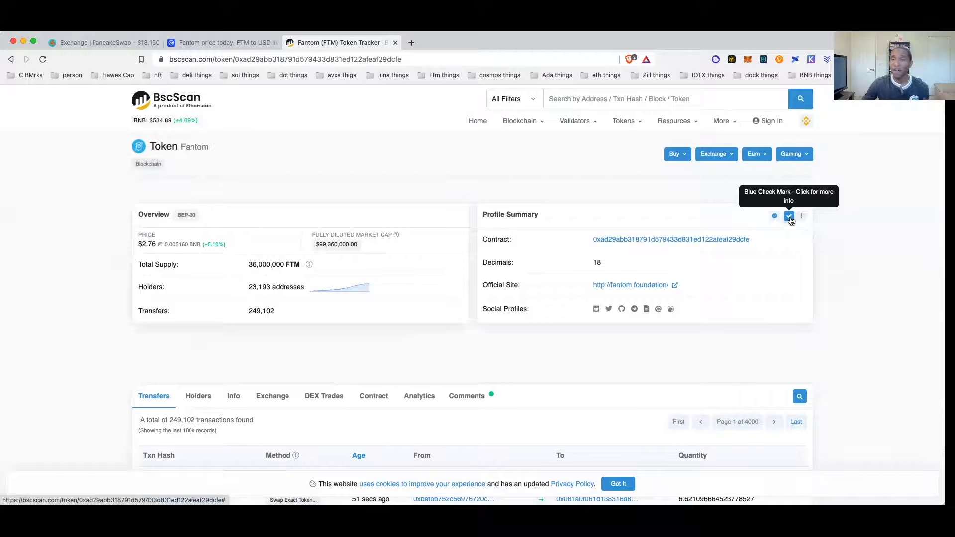
pyautogui.click(757, 239)
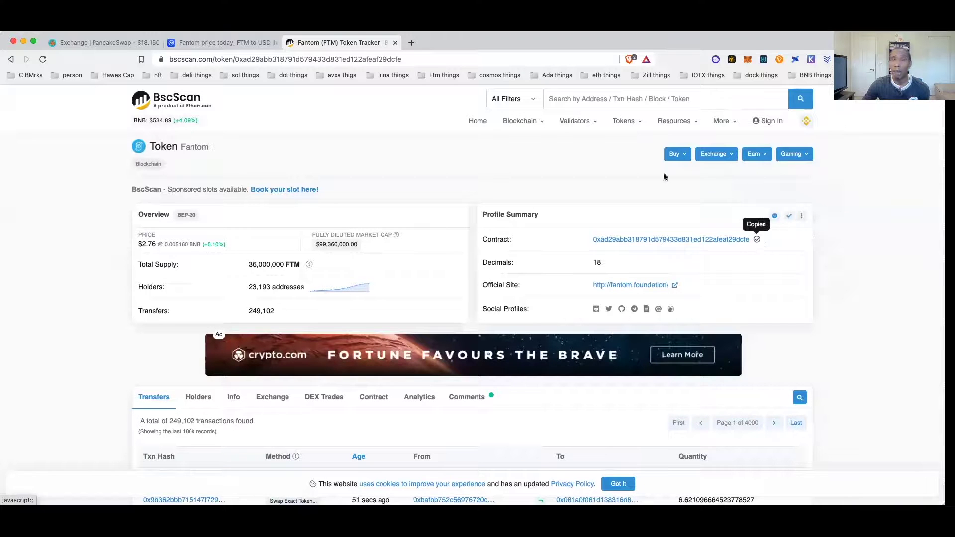
# Back in PancakeSwap, paste the FTM contract into the To token search so BNB swaps to FTM
pyautogui.click(88, 43)
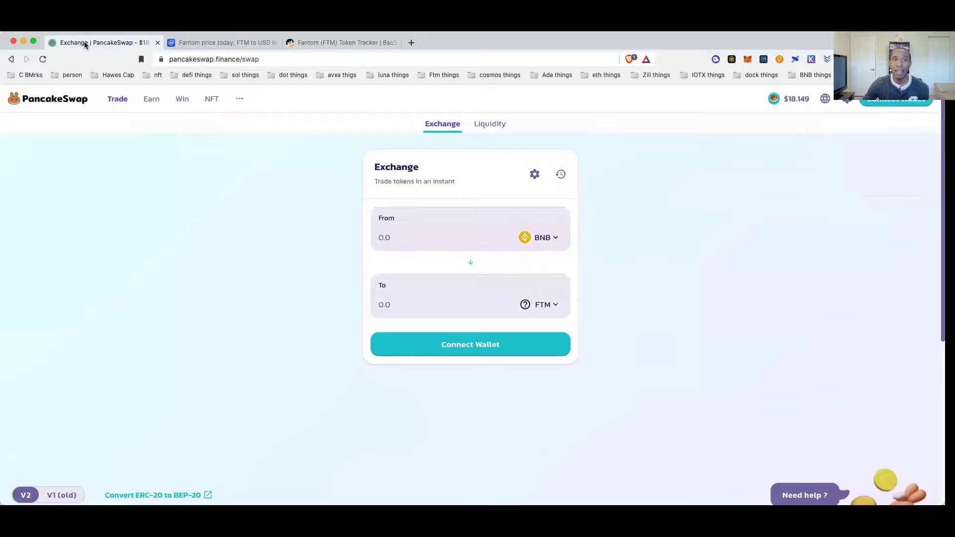
pyautogui.click(547, 307)
pyautogui.rightClick(441, 194)
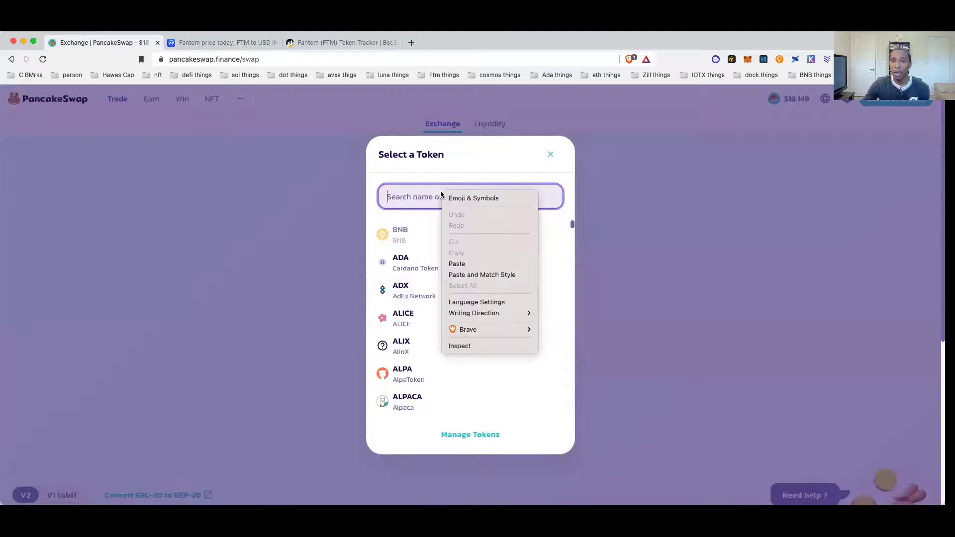
pyautogui.click(466, 262)
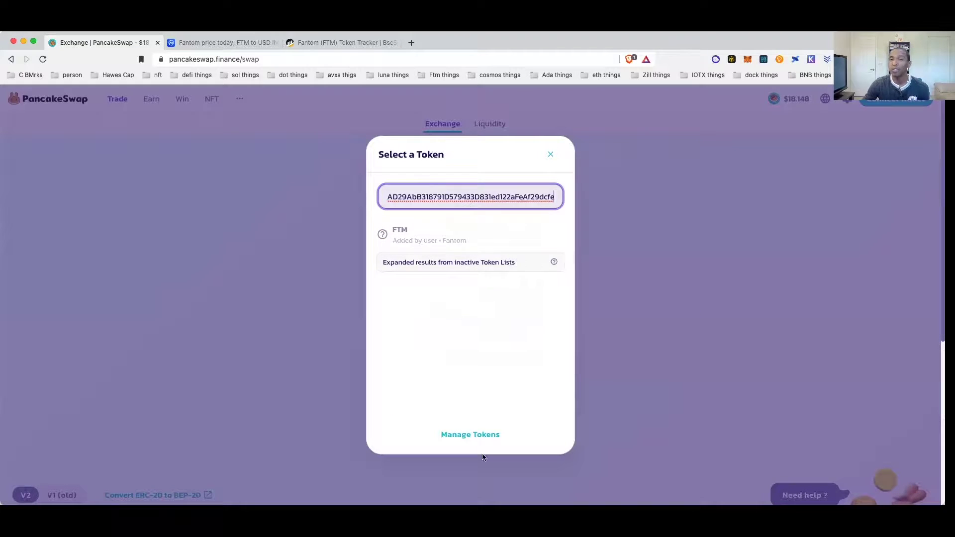
pyautogui.click(549, 156)
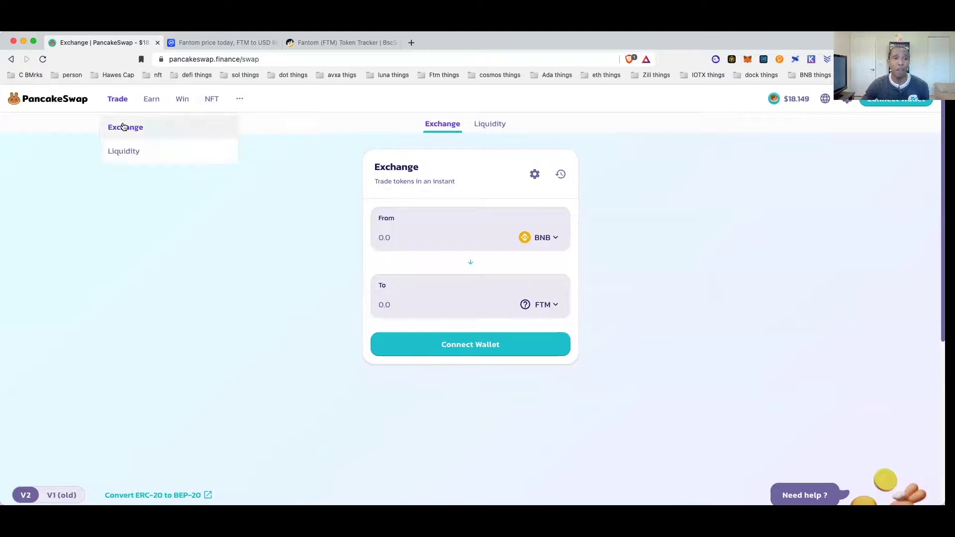
pyautogui.moveTo(158, 99)
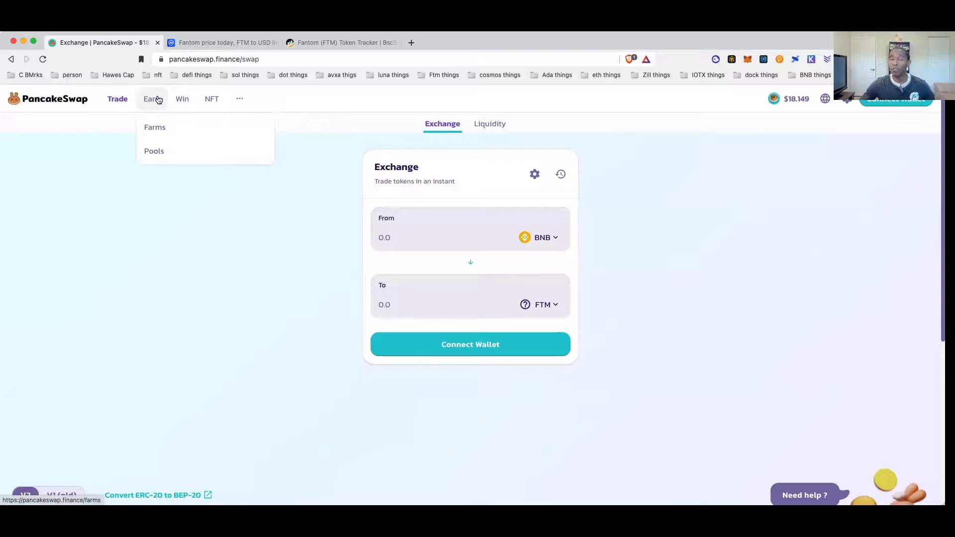
# Open Farms from the Earn menu and scroll through LP farms like CAKE-BNB and BUSD-BNB
pyautogui.click(158, 99)
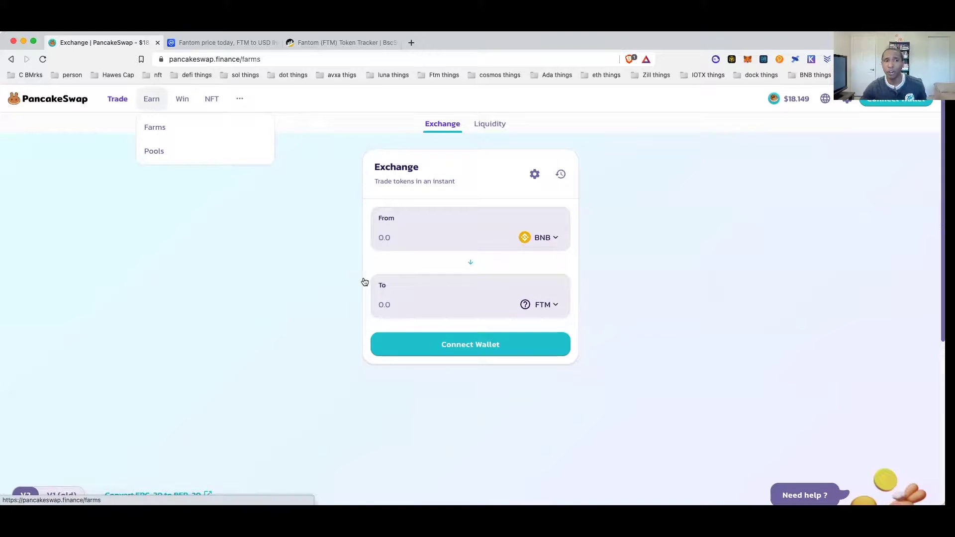
pyautogui.scroll(-2, 783, 315)
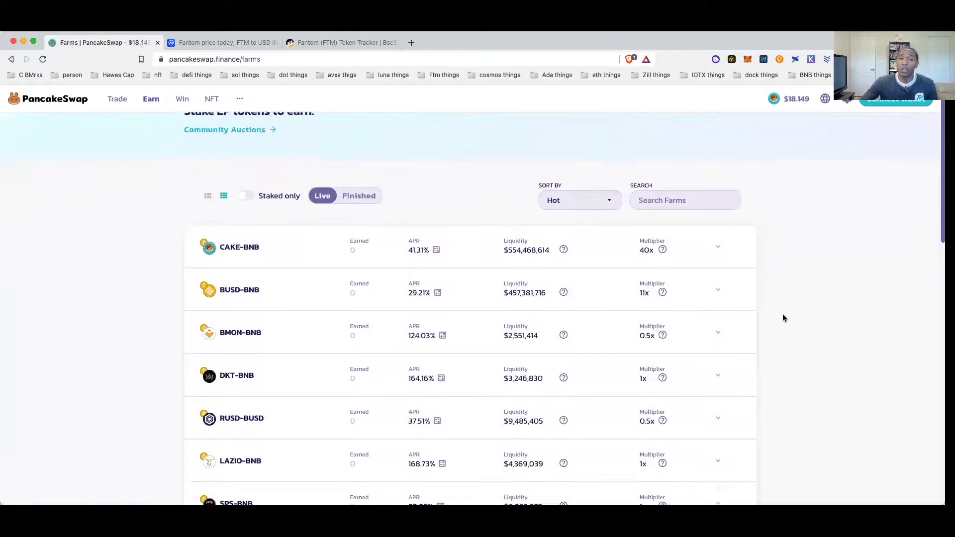
pyautogui.scroll(2, 782, 314)
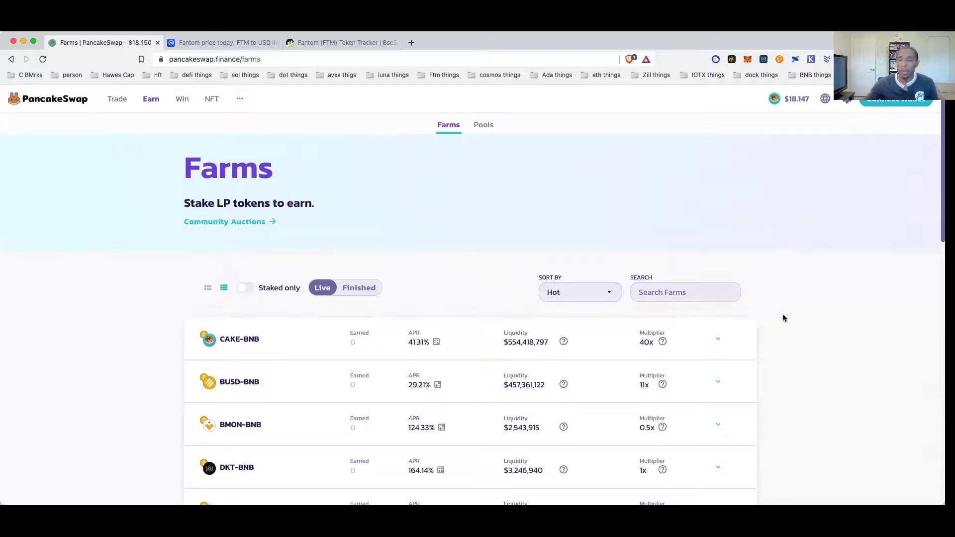
pyautogui.scroll(-4, 783, 319)
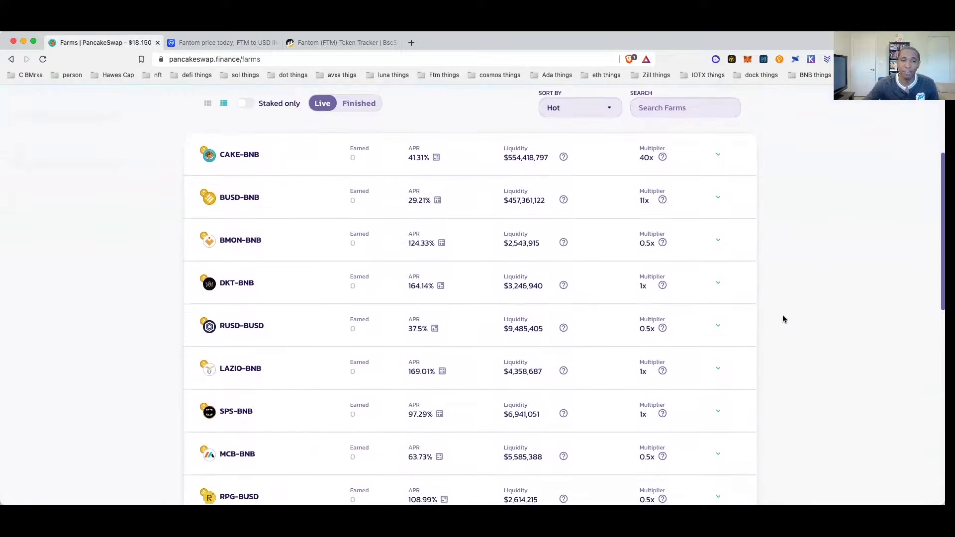
pyautogui.scroll(-5, 783, 318)
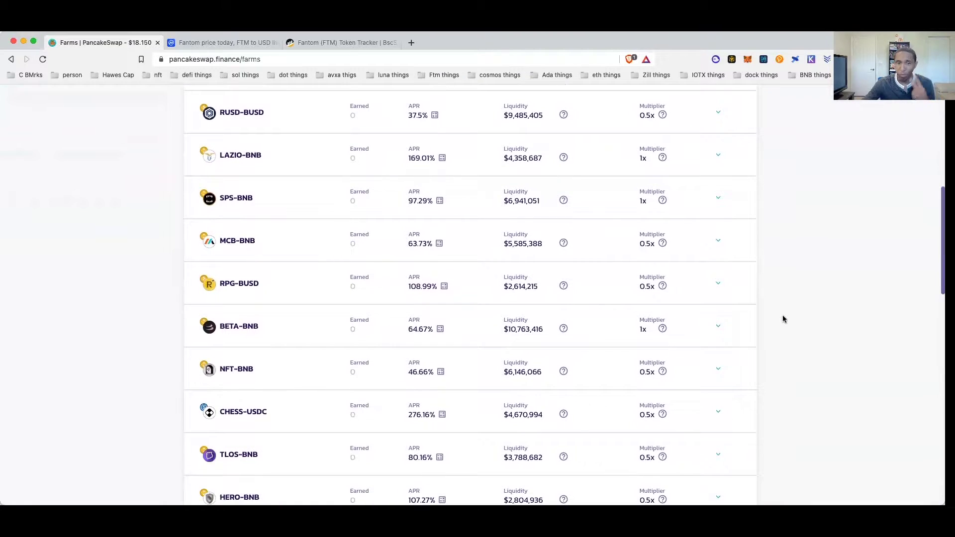
pyautogui.scroll(10, 783, 318)
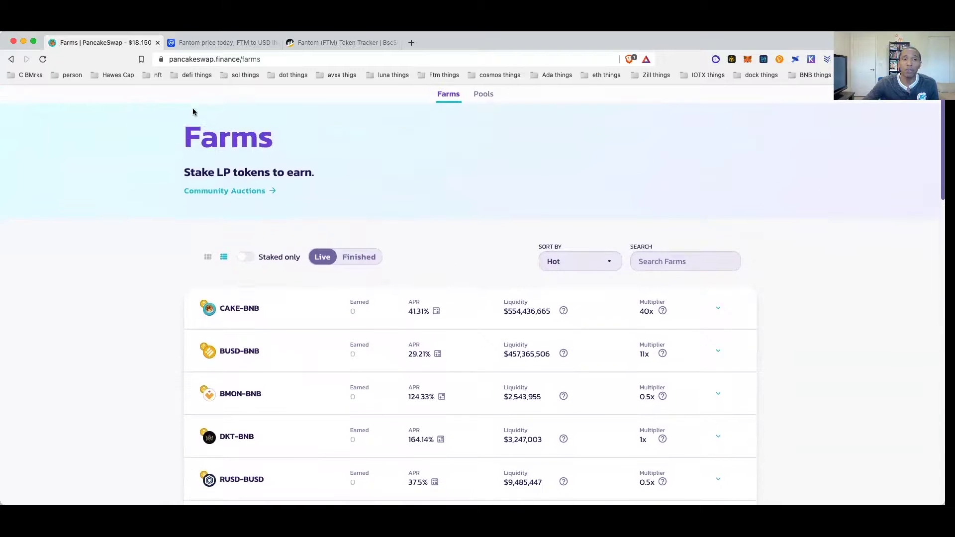
# Open the Syrup Pools page and scroll down through the CAKE staking pools and their APRs
pyautogui.moveTo(149, 100)
pyautogui.click(151, 153)
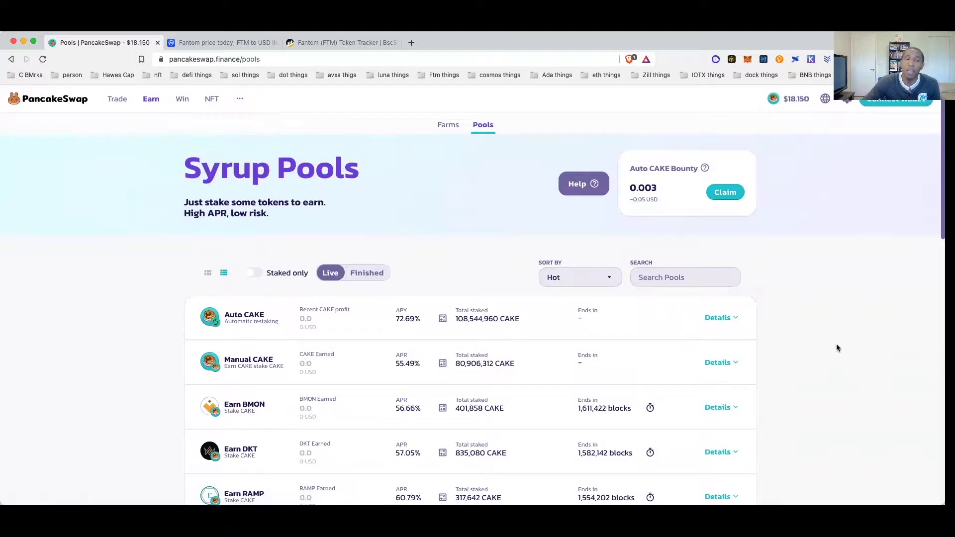
pyautogui.scroll(-2, 837, 348)
pyautogui.scroll(-5, 375, 283)
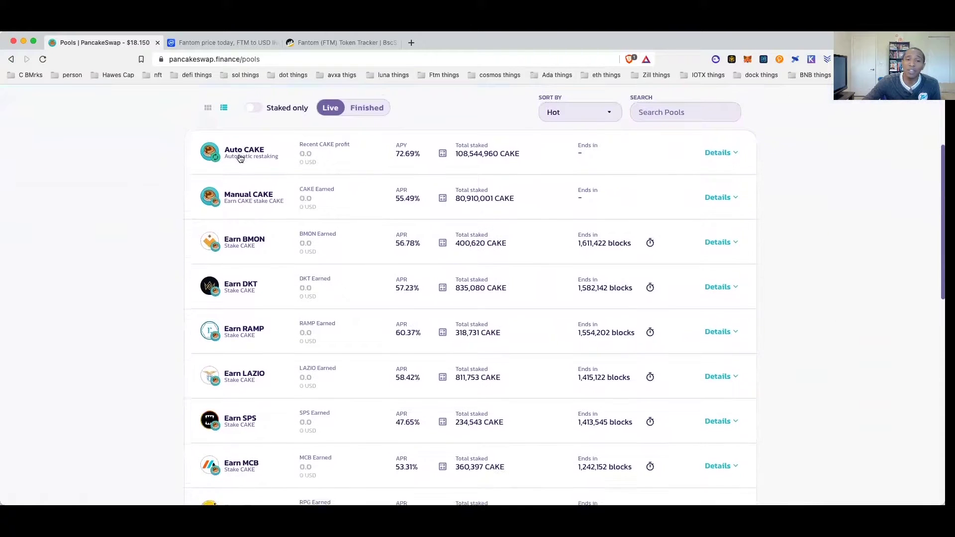
pyautogui.scroll(-10, 250, 194)
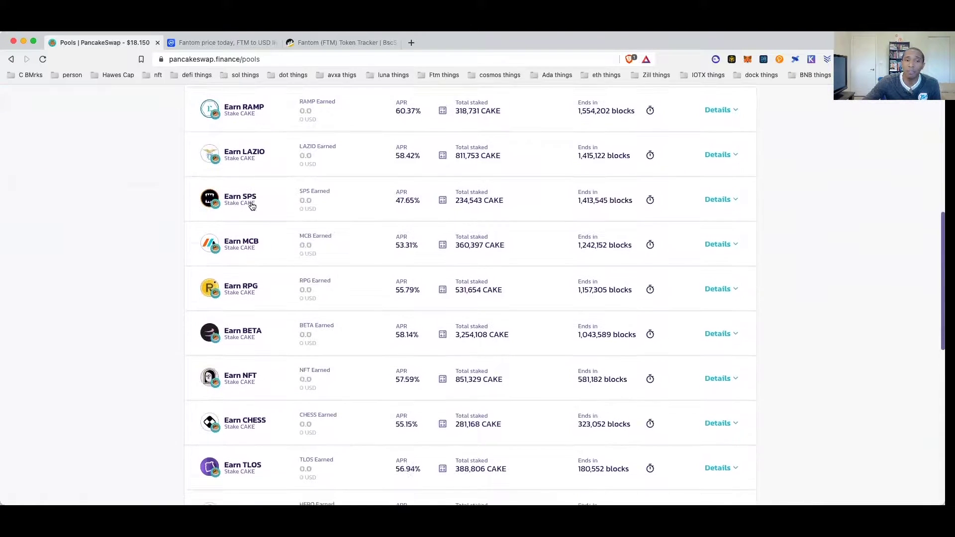
# Return to the top of the pools list, then go to the NFT Market overview
pyautogui.scroll(3, 253, 207)
pyautogui.scroll(-2, 625, 405)
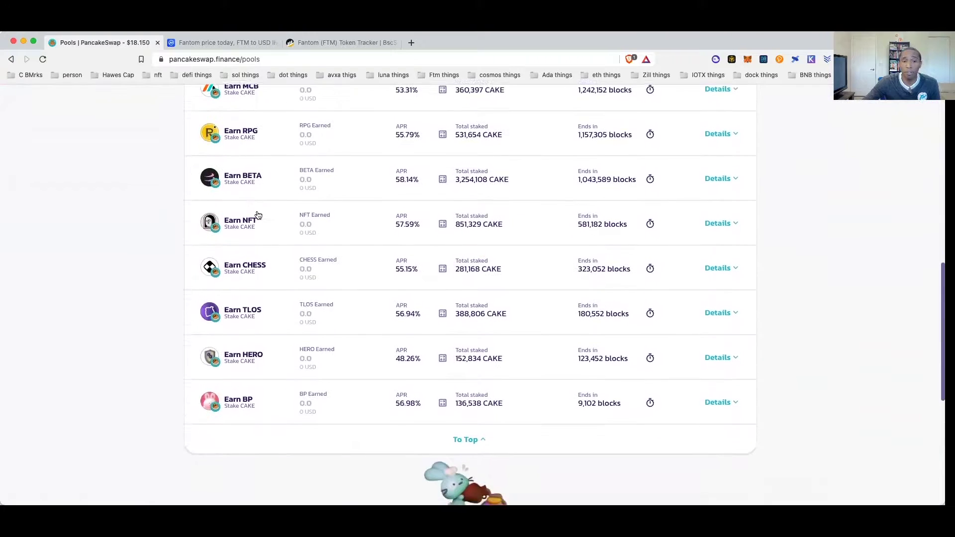
pyautogui.scroll(5, 826, 400)
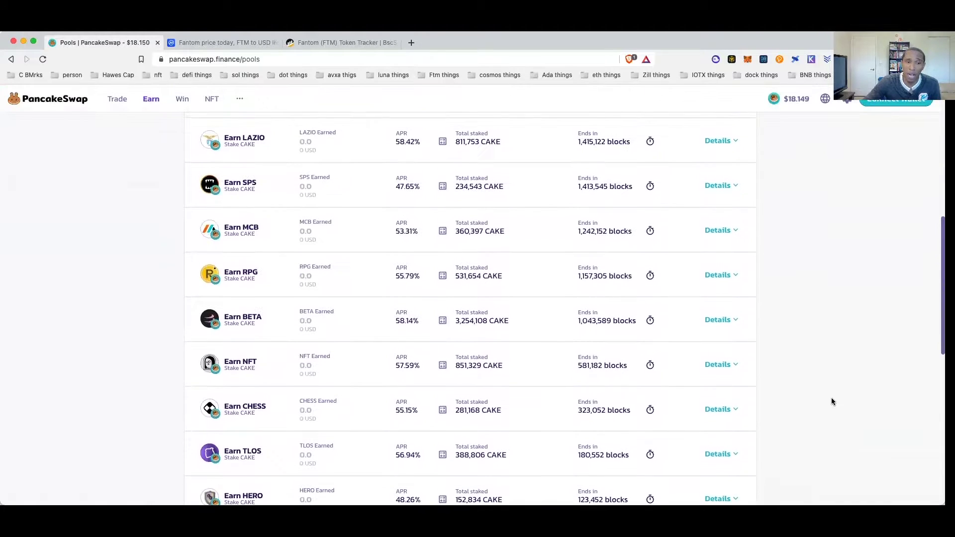
pyautogui.scroll(10, 844, 404)
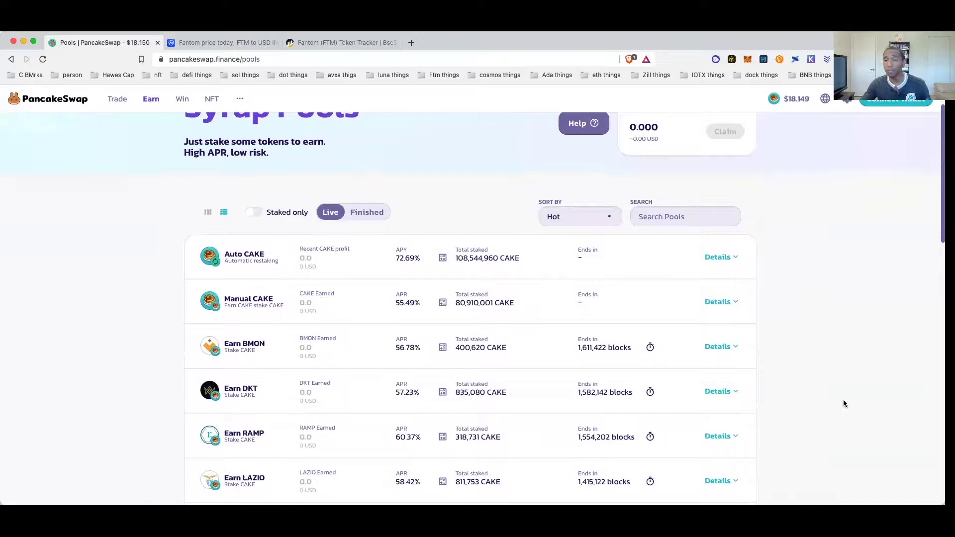
pyautogui.scroll(2, 770, 353)
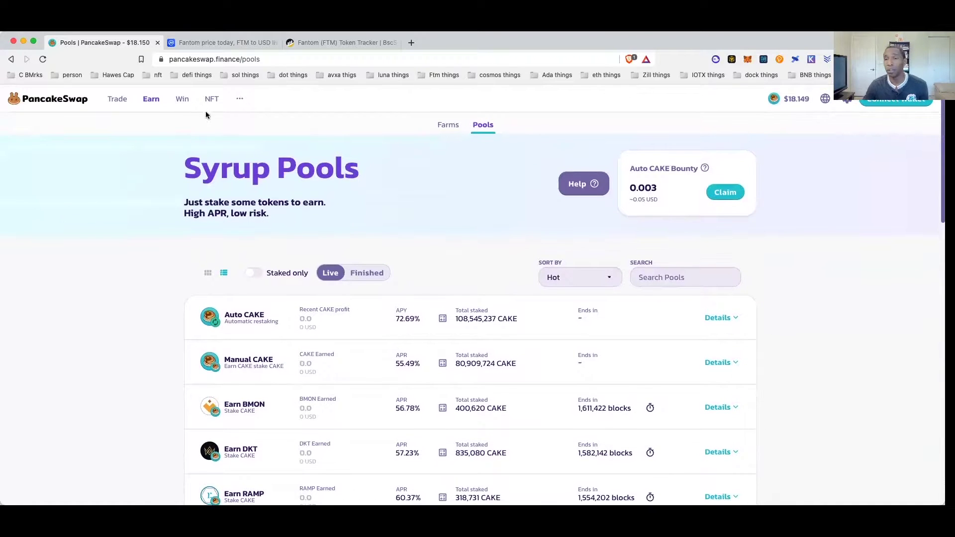
pyautogui.click(212, 100)
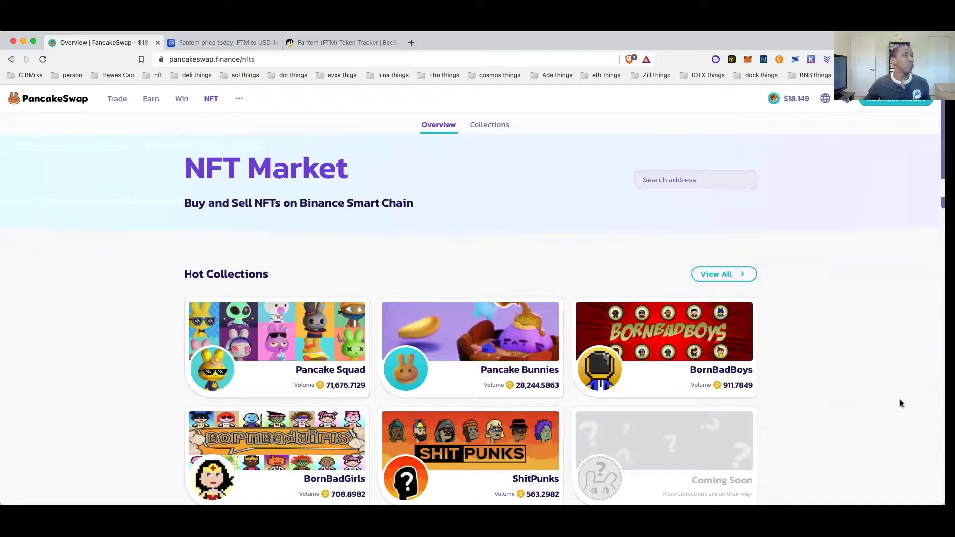
# Browse the NFT Market's Hot Collections and Newest Arrivals, like Pancake Squad and Pancake Bunnies, down to the FAQs
pyautogui.scroll(-3, 888, 410)
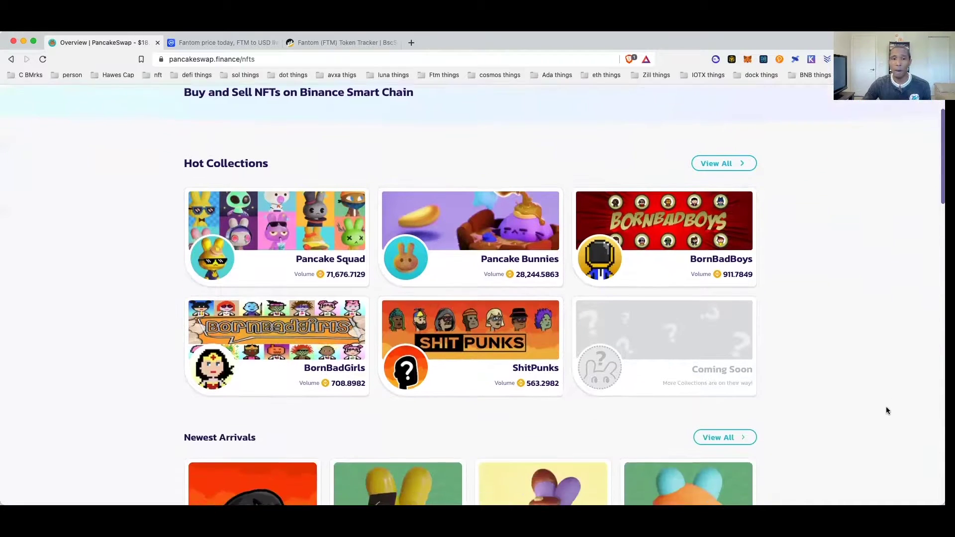
pyautogui.scroll(-3, 887, 410)
pyautogui.scroll(-10, 886, 408)
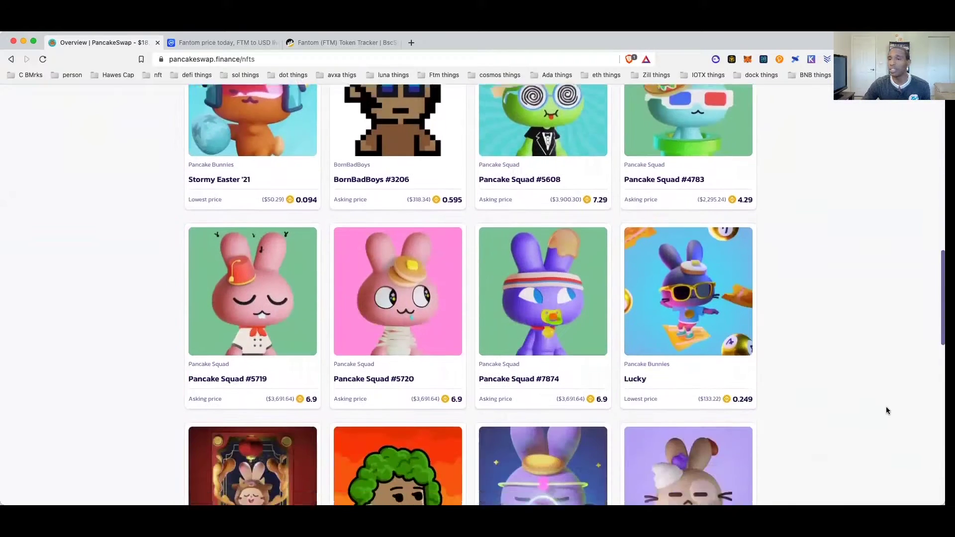
pyautogui.scroll(3, 886, 410)
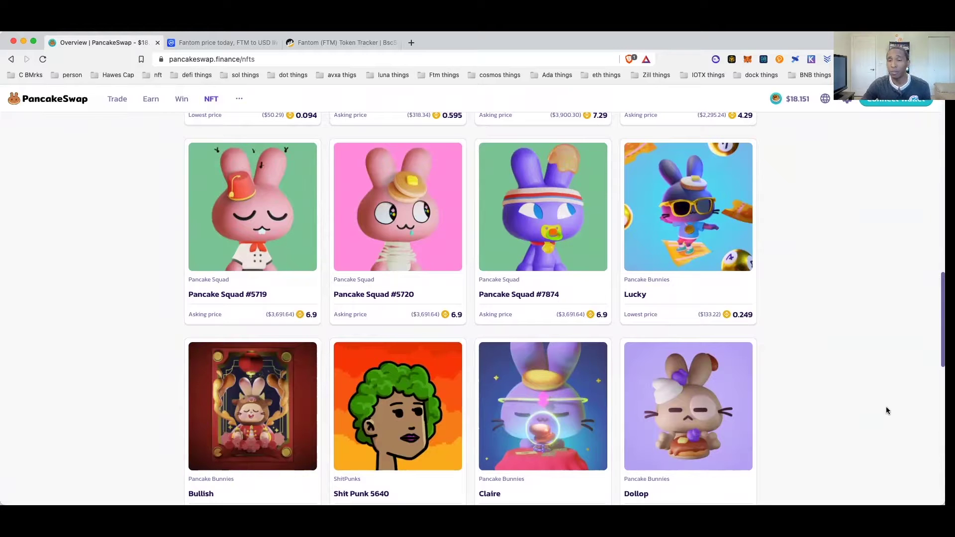
pyautogui.scroll(10, 908, 387)
pyautogui.scroll(5, 891, 398)
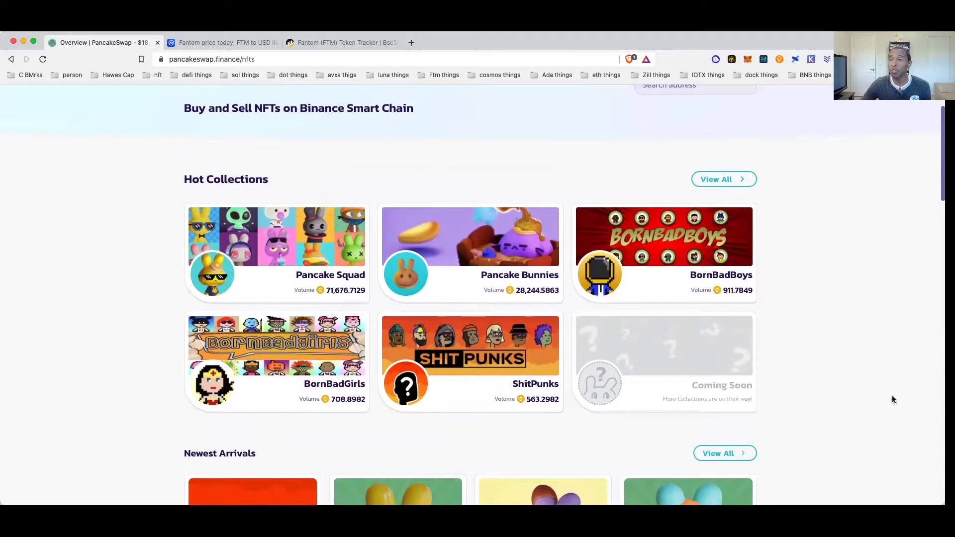
pyautogui.scroll(-8, 892, 399)
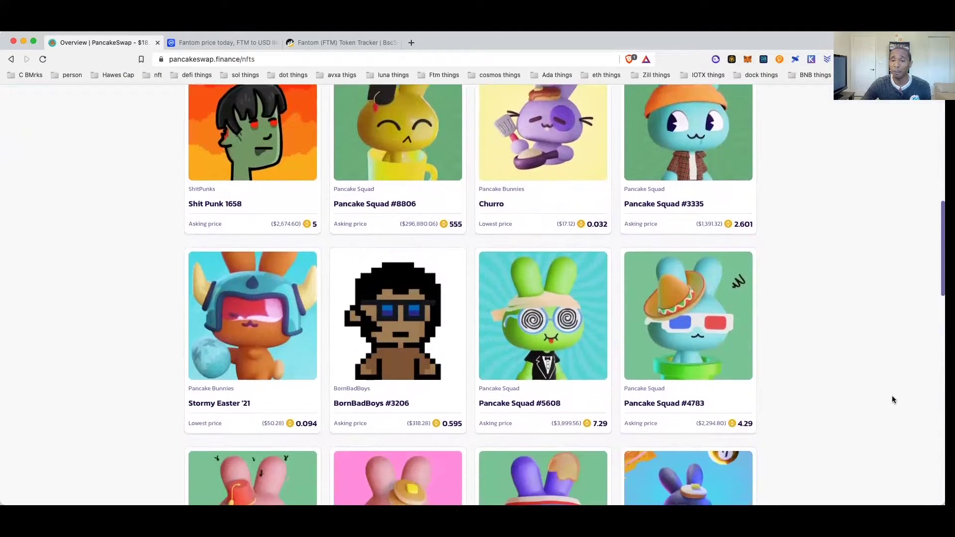
pyautogui.scroll(-10, 893, 399)
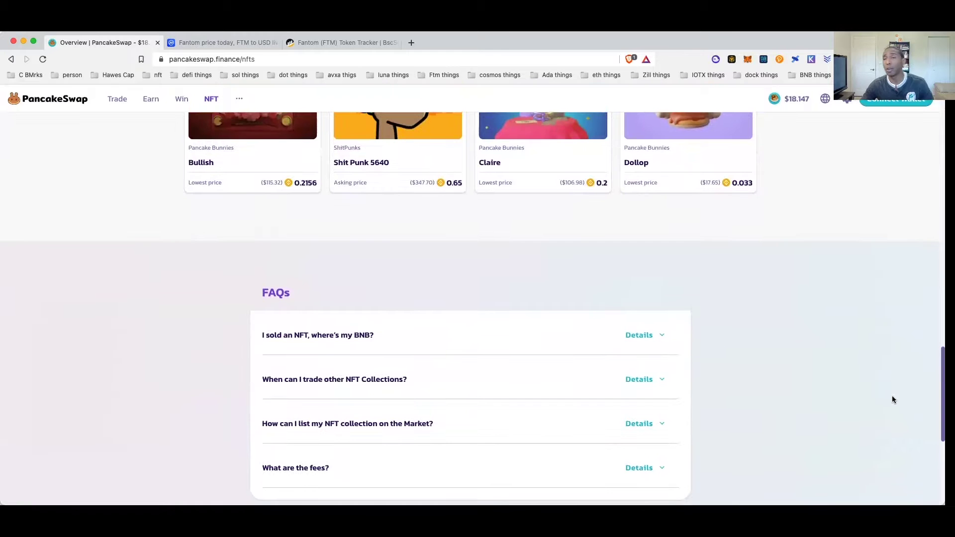